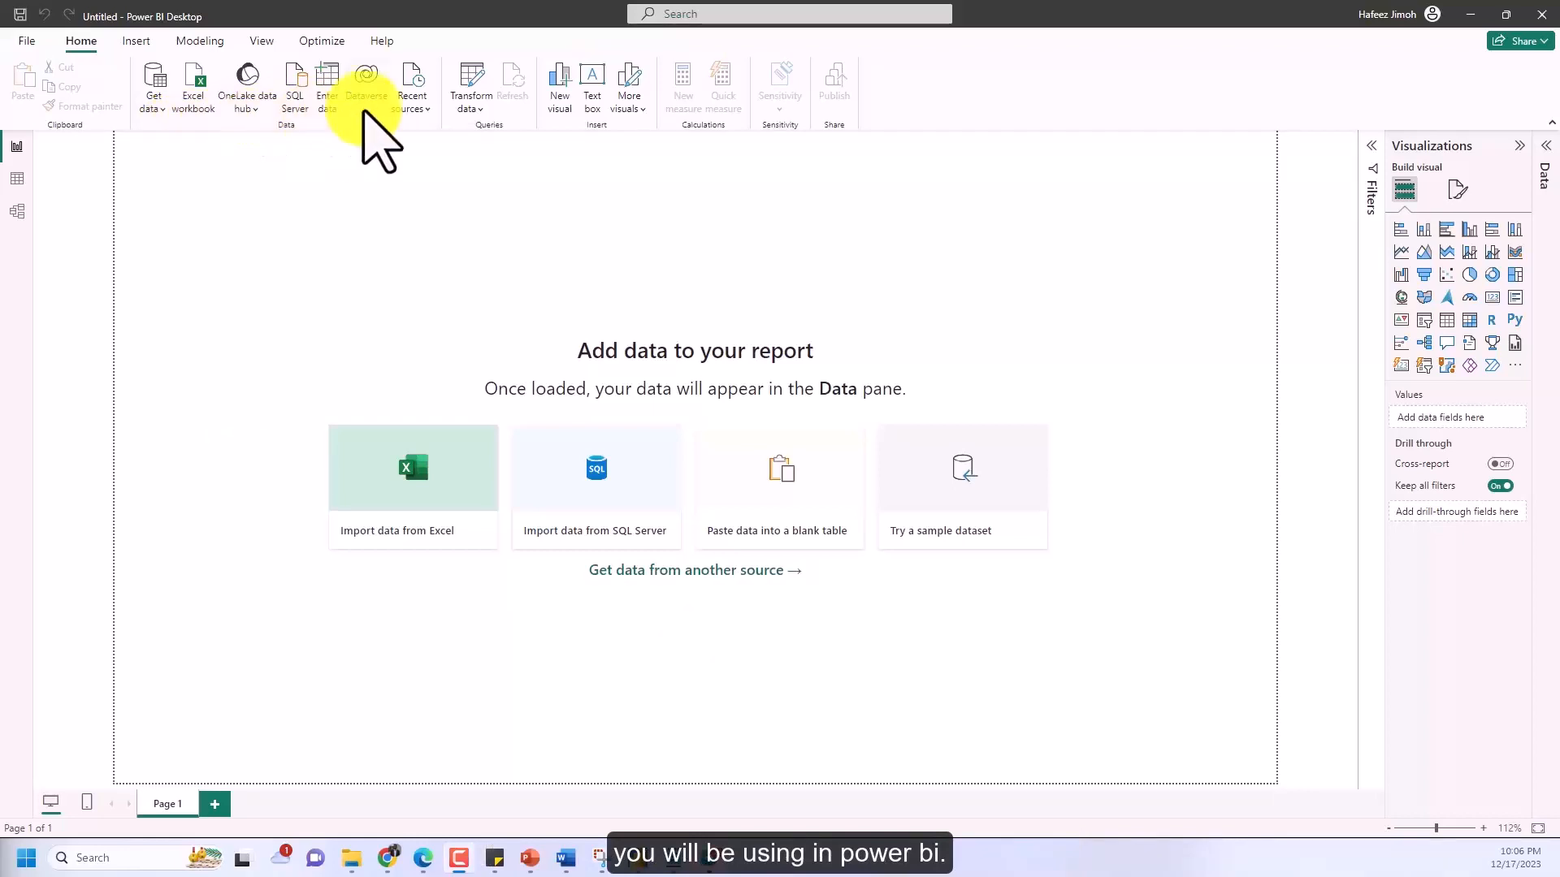
# Open the full list of data connectors and review the All, File and Database categories
pyautogui.click(405, 106)
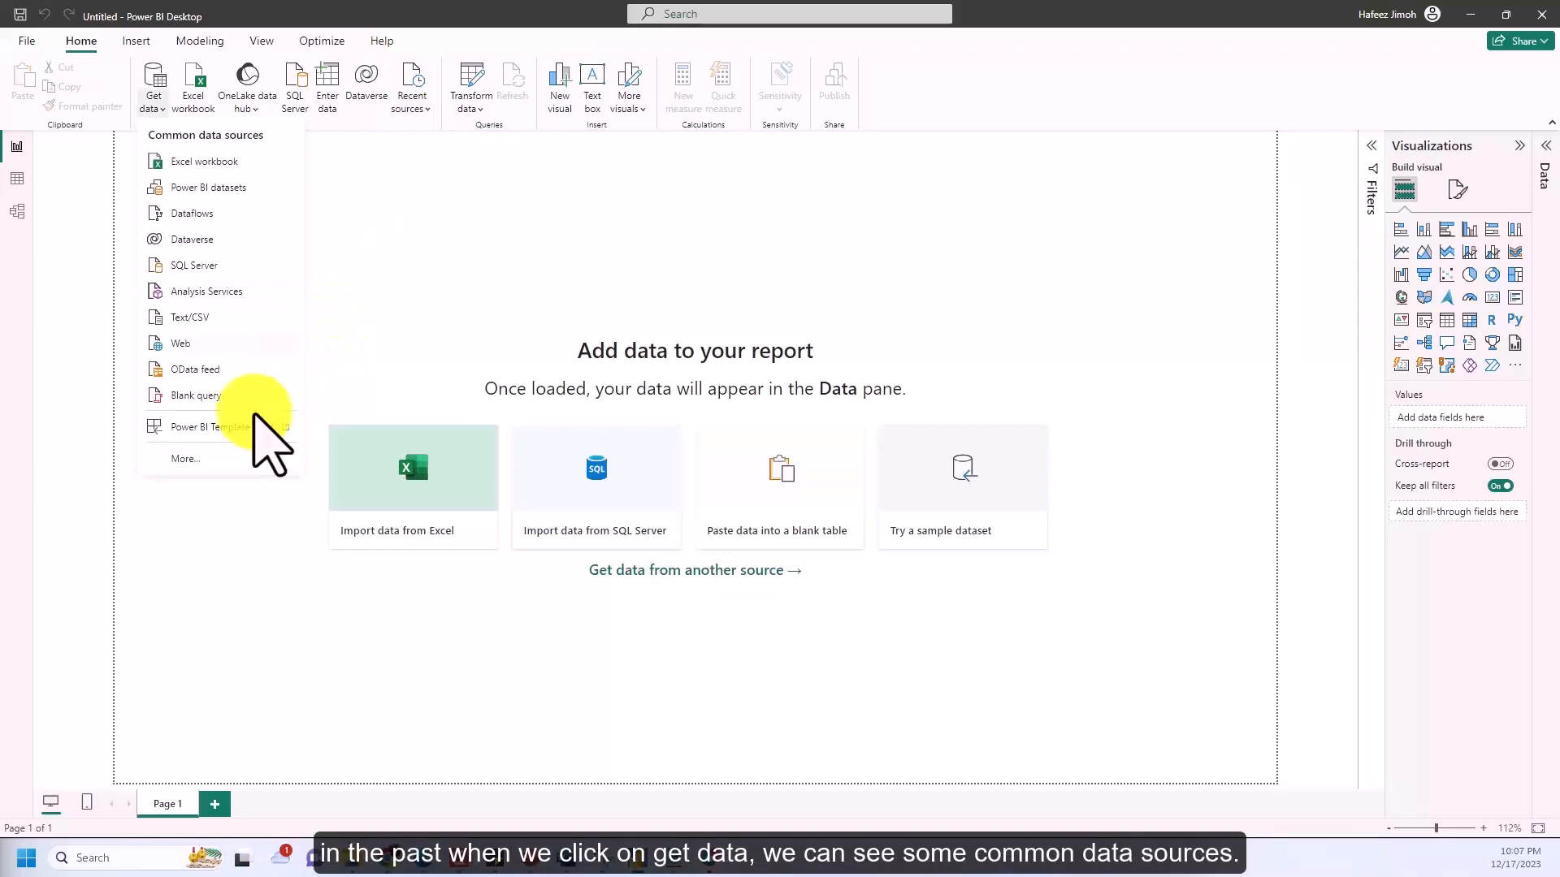
pyautogui.click(218, 460)
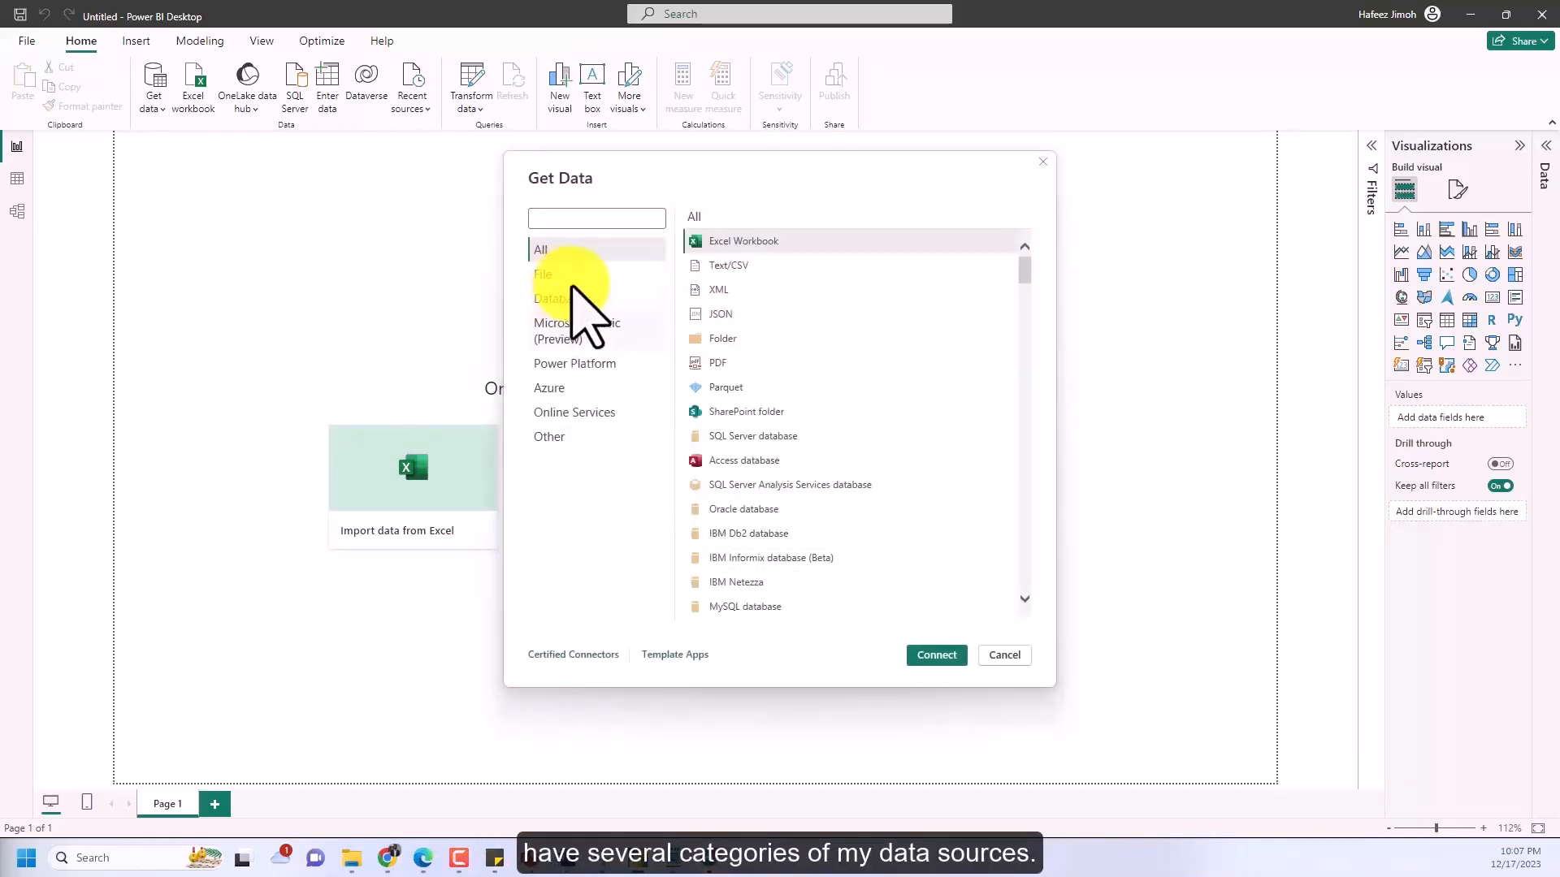
pyautogui.scroll(-5, 820, 321)
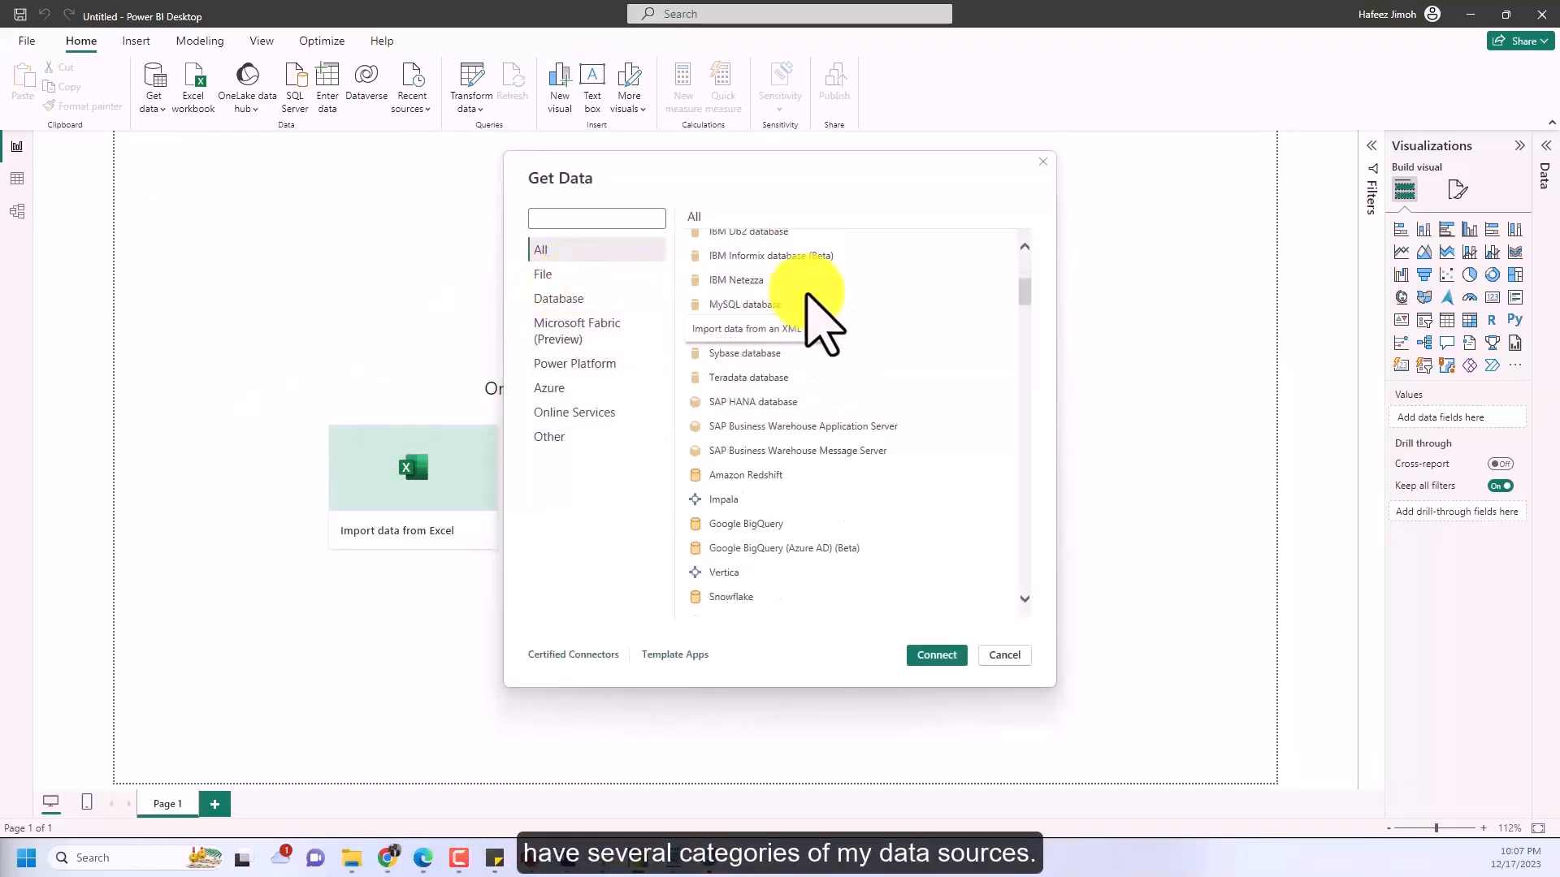
pyautogui.click(599, 273)
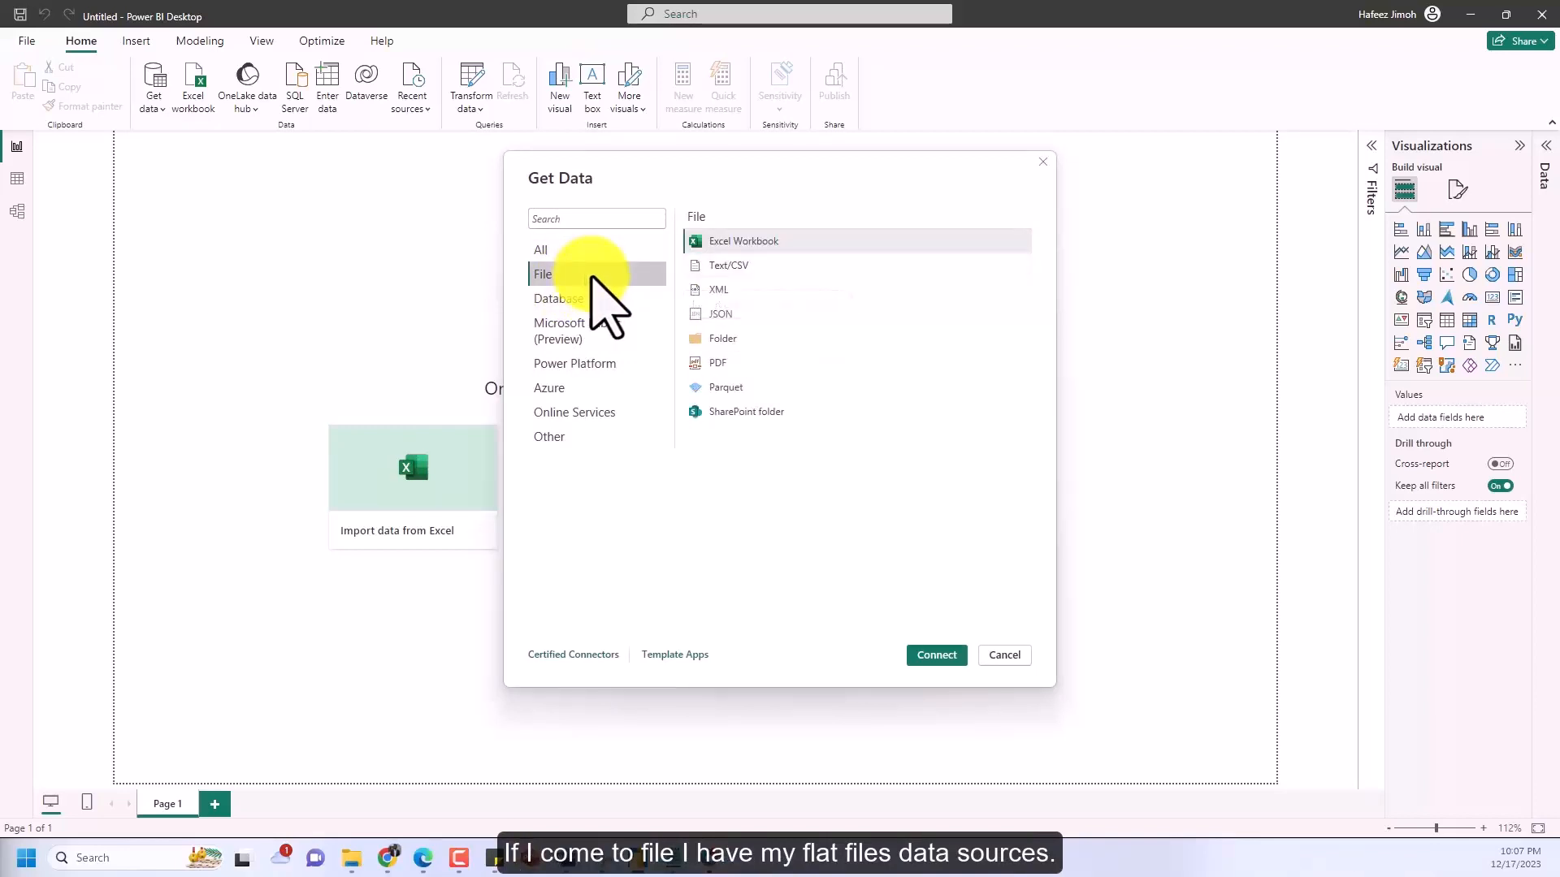
pyautogui.click(615, 298)
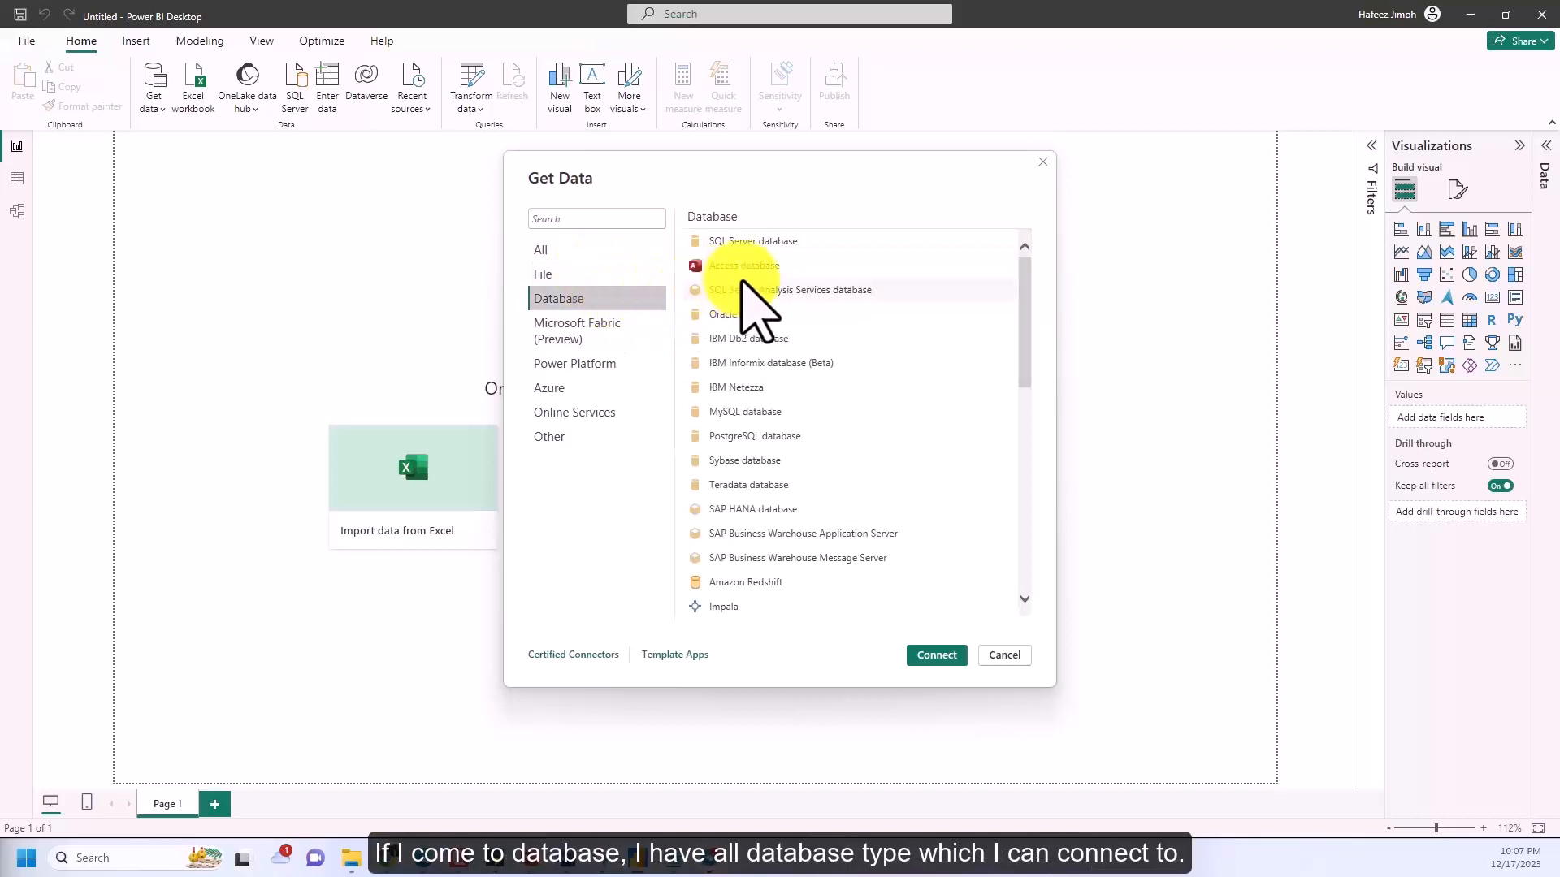
pyautogui.scroll(-15, 742, 280)
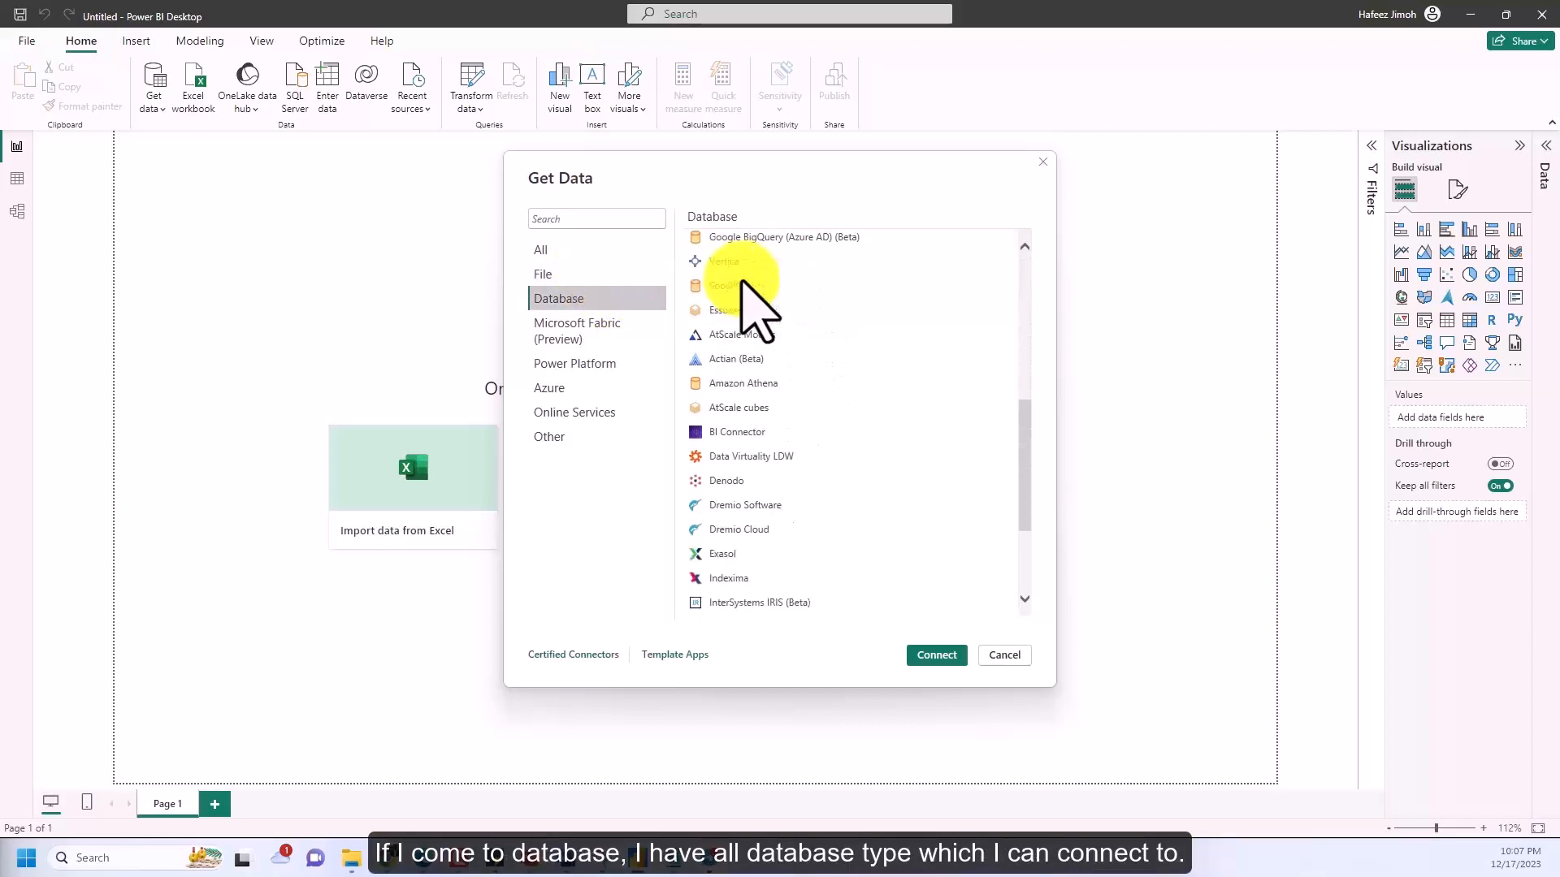
# Review the connectors under Microsoft Fabric, Power Platform, Azure, Online Services and Other, and close the connector list
pyautogui.click(565, 329)
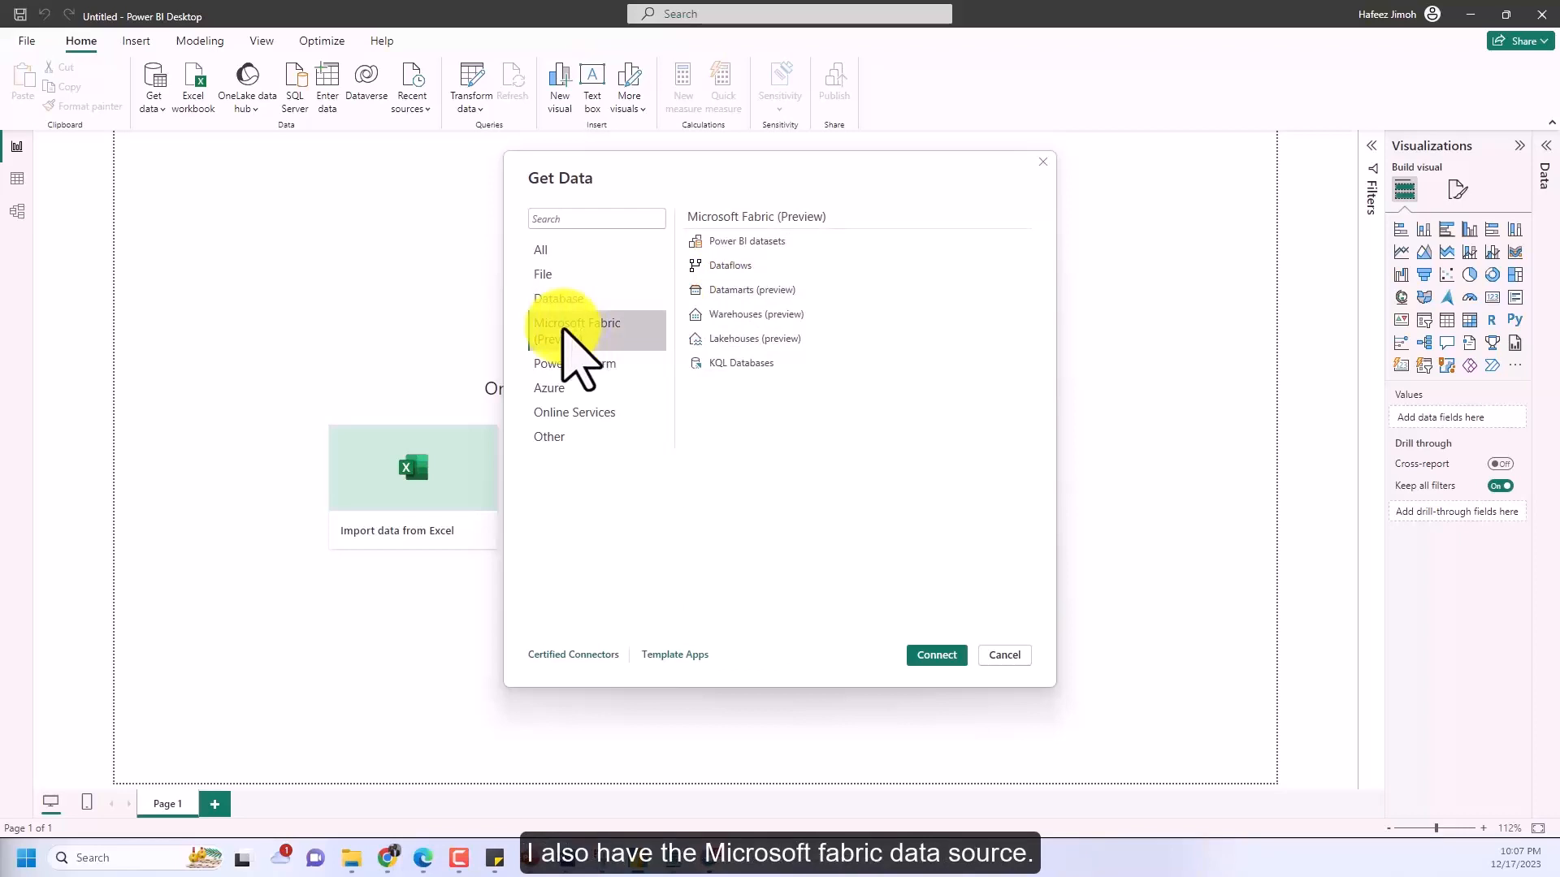
pyautogui.click(596, 361)
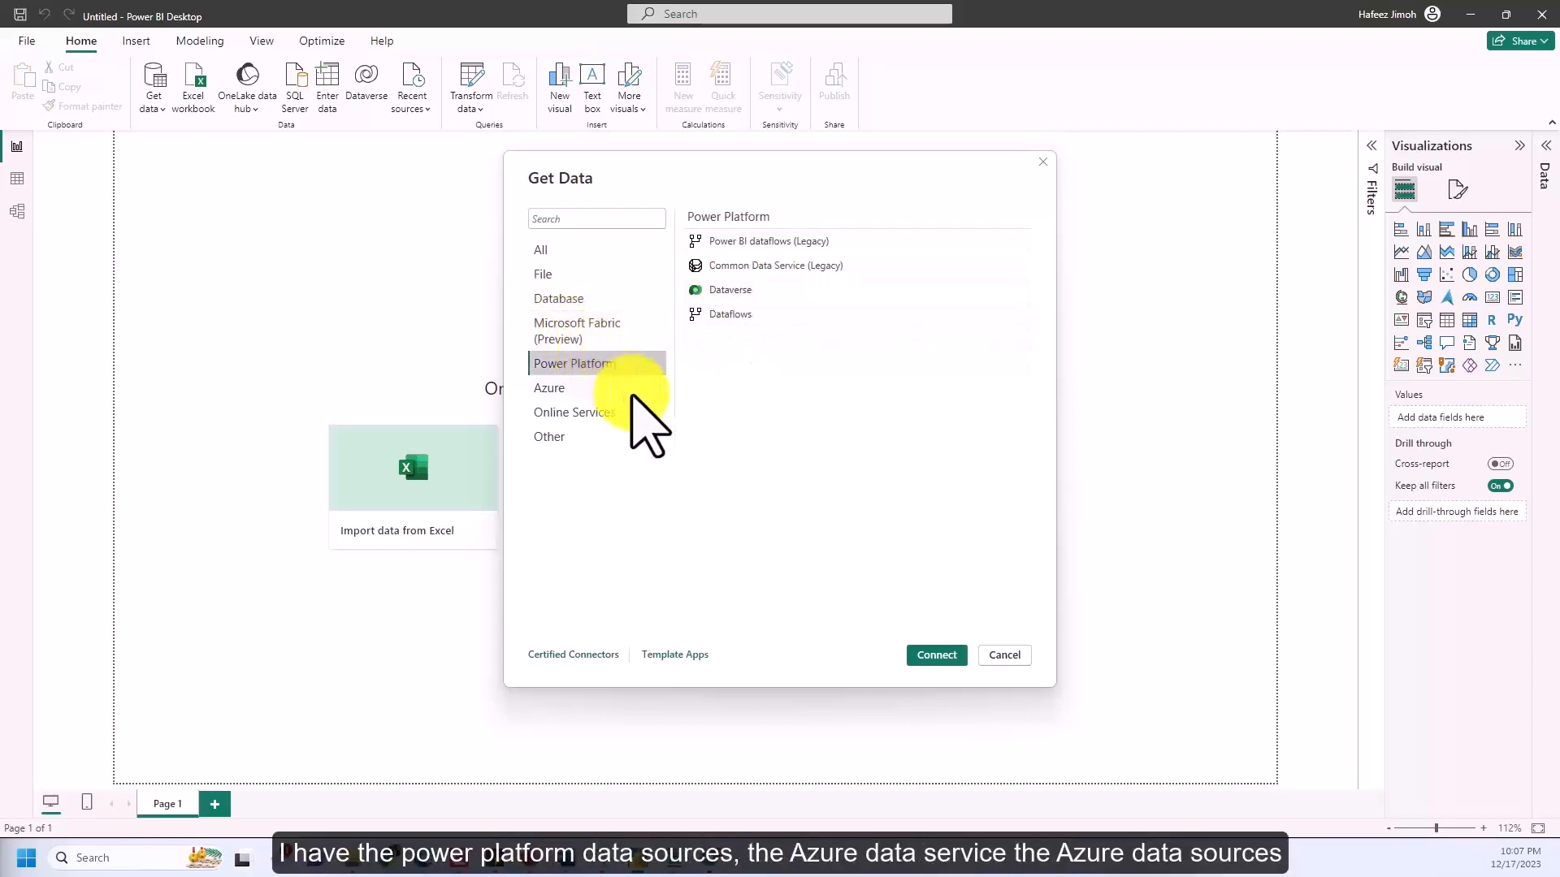
pyautogui.click(630, 393)
pyautogui.scroll(-2, 686, 390)
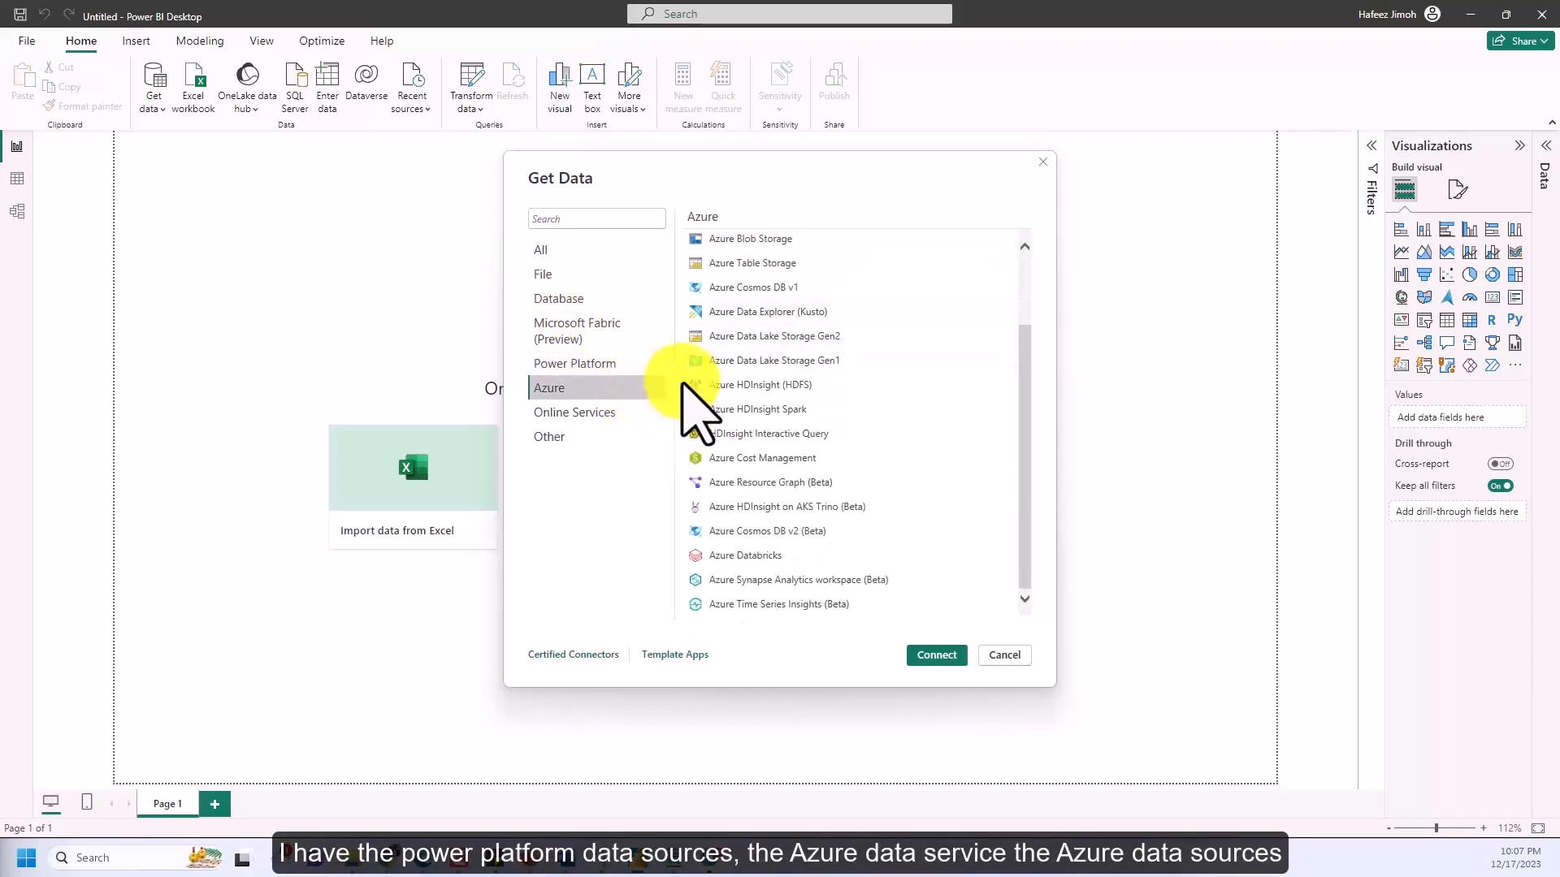
pyautogui.click(614, 412)
pyautogui.scroll(-3, 698, 370)
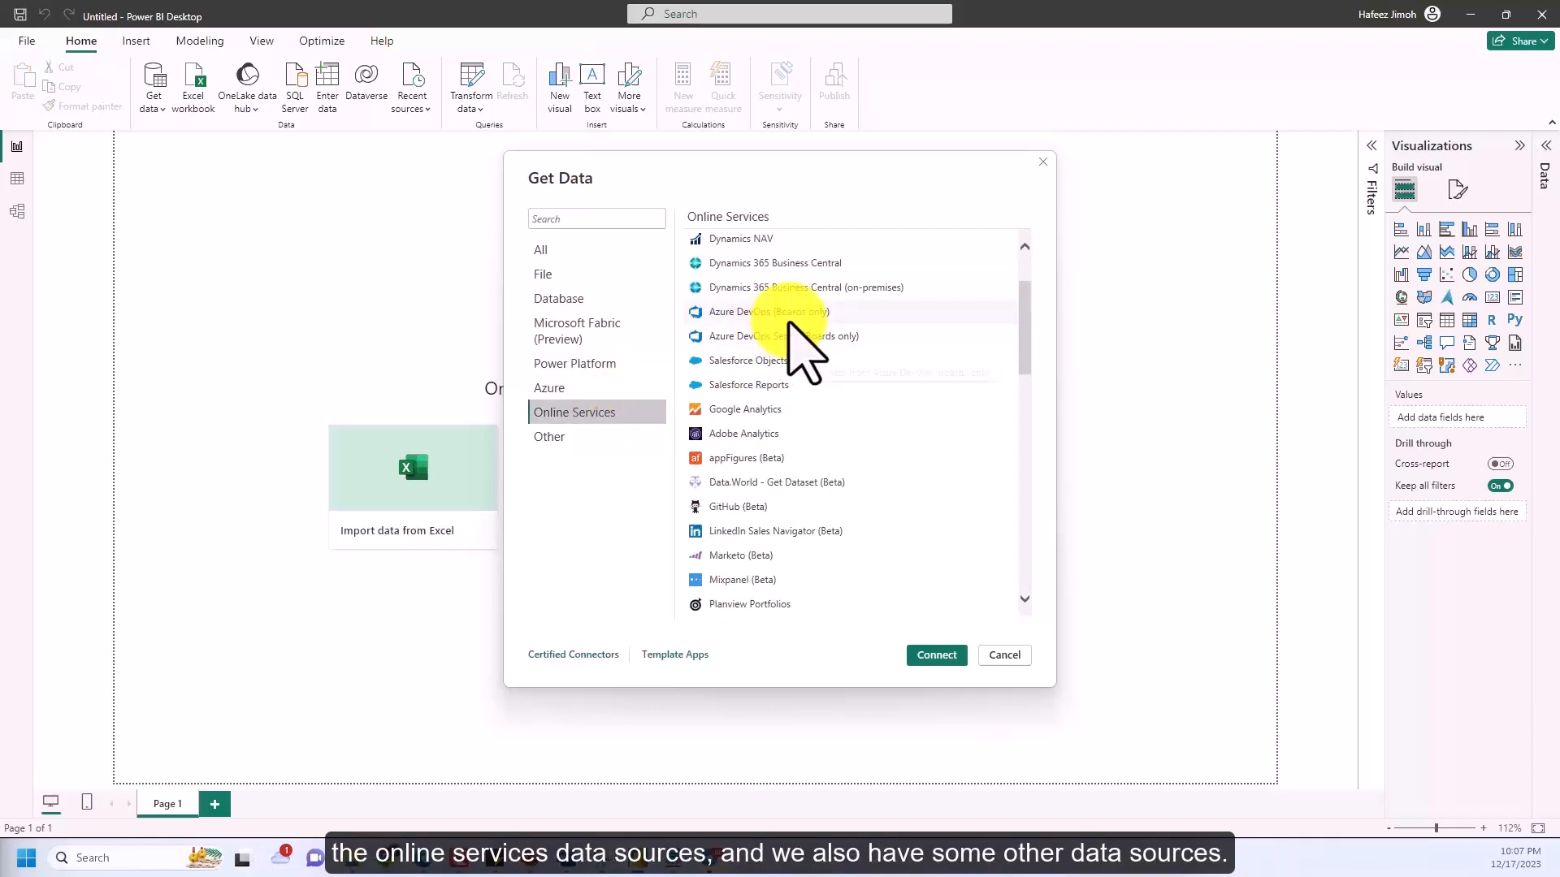
pyautogui.click(633, 437)
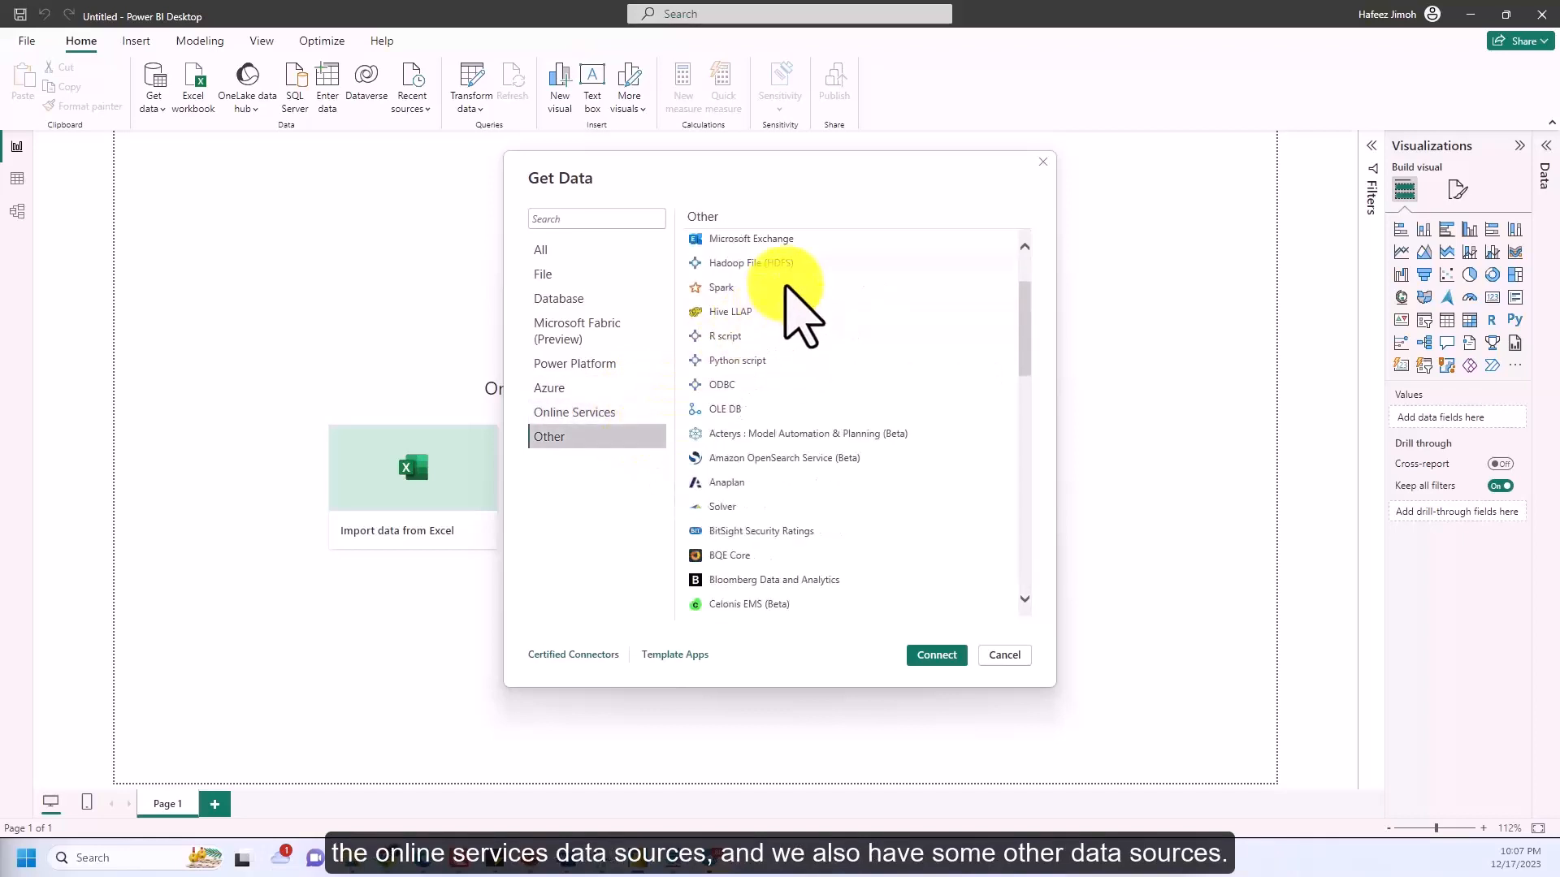
pyautogui.scroll(-10, 785, 286)
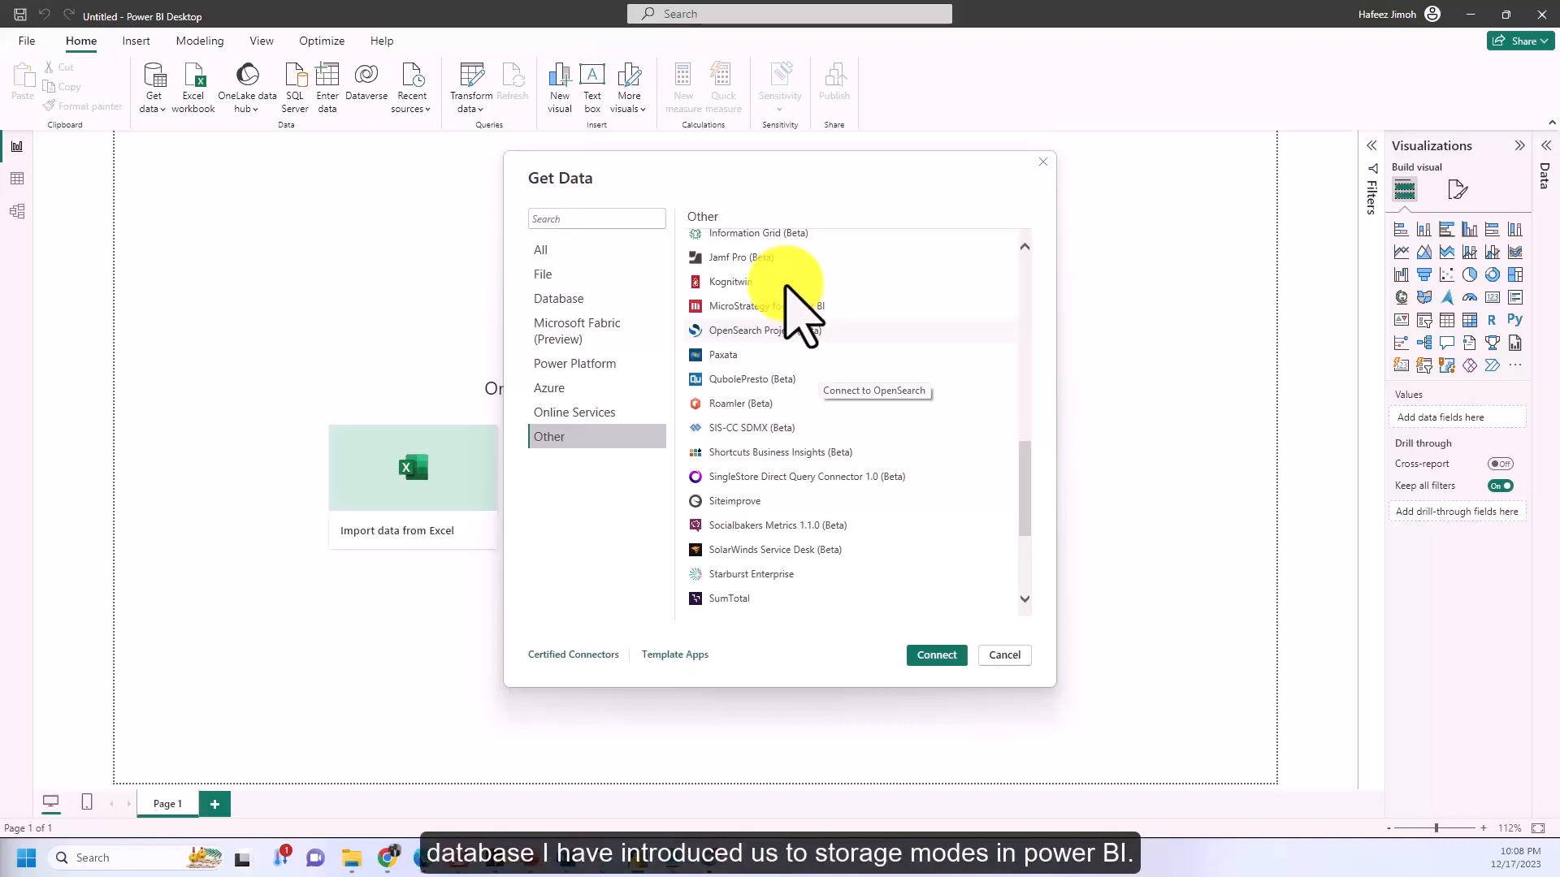
pyautogui.press('Escape')
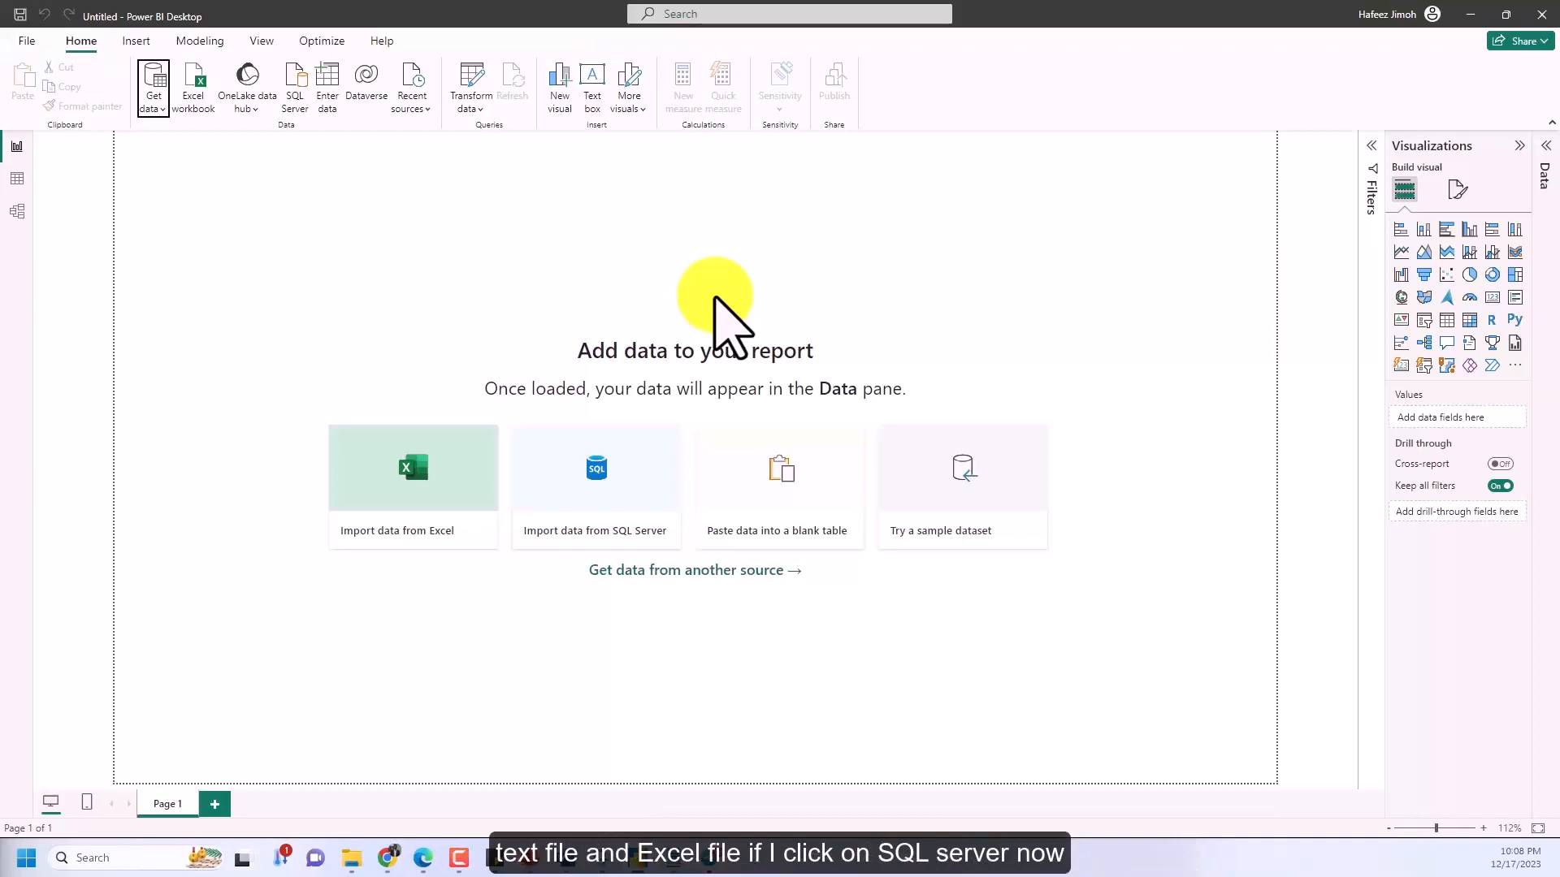
# Explore a SQL Server database connection with DirectQuery mode and the advanced SQL statement option, and cancel it
pyautogui.click(304, 99)
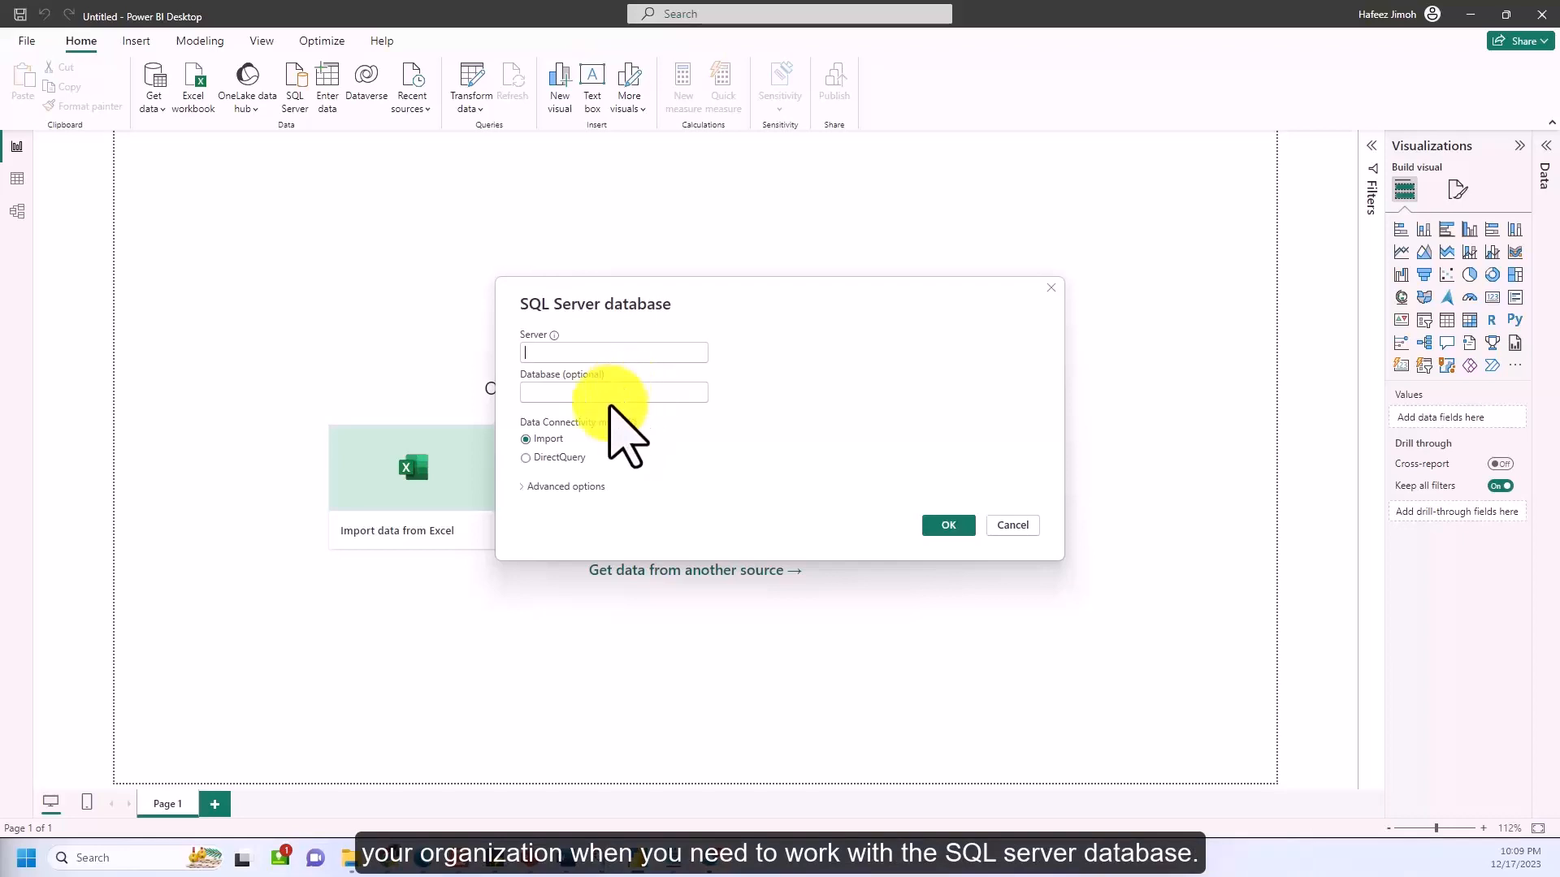
pyautogui.click(560, 459)
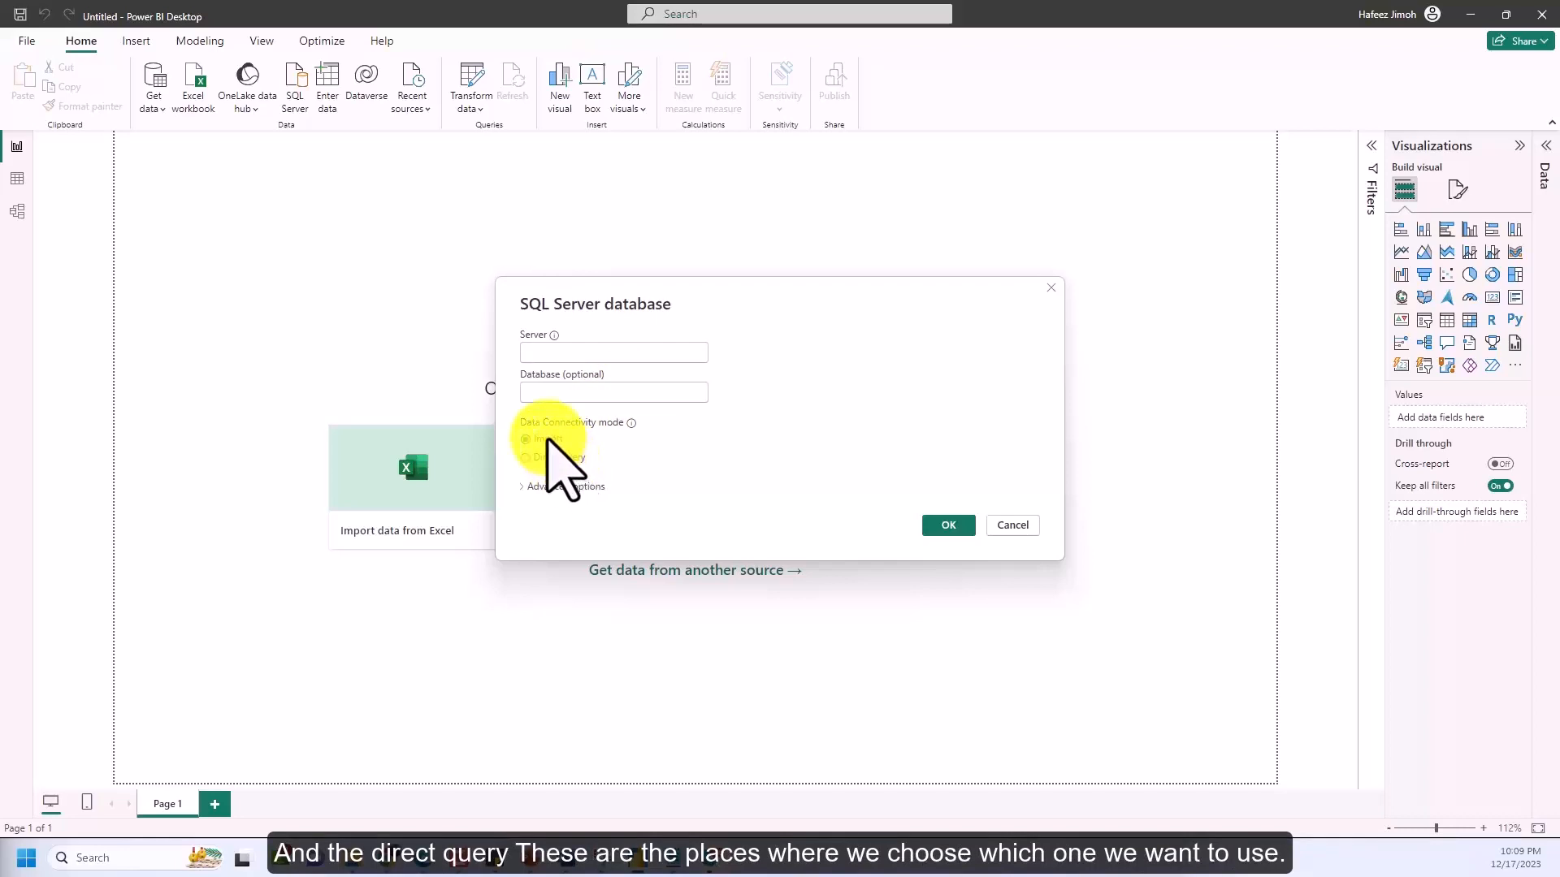
pyautogui.click(558, 487)
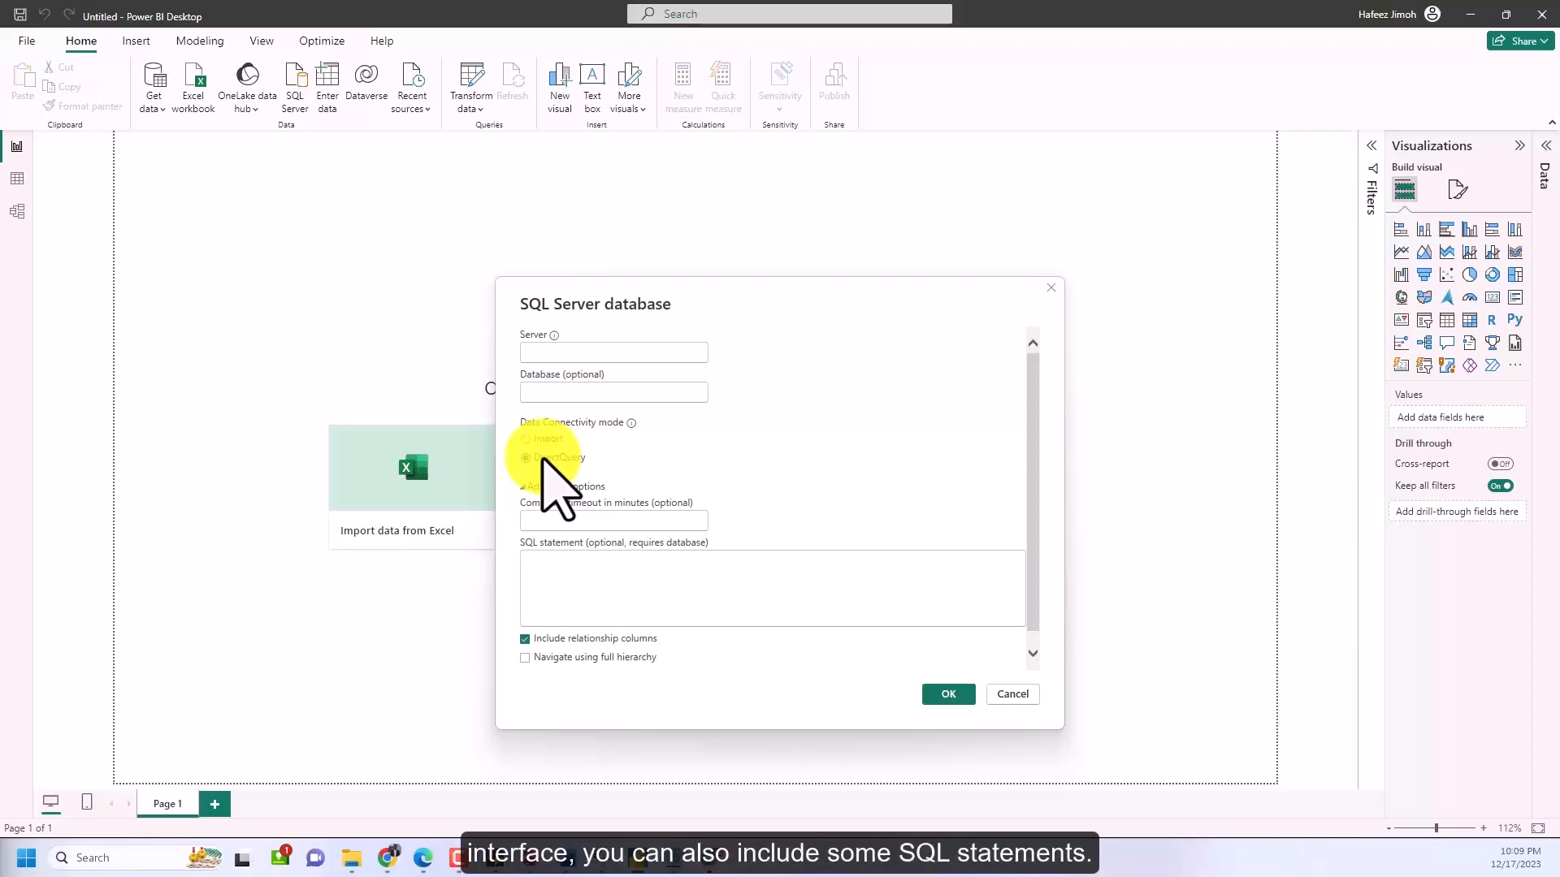
pyautogui.click(602, 578)
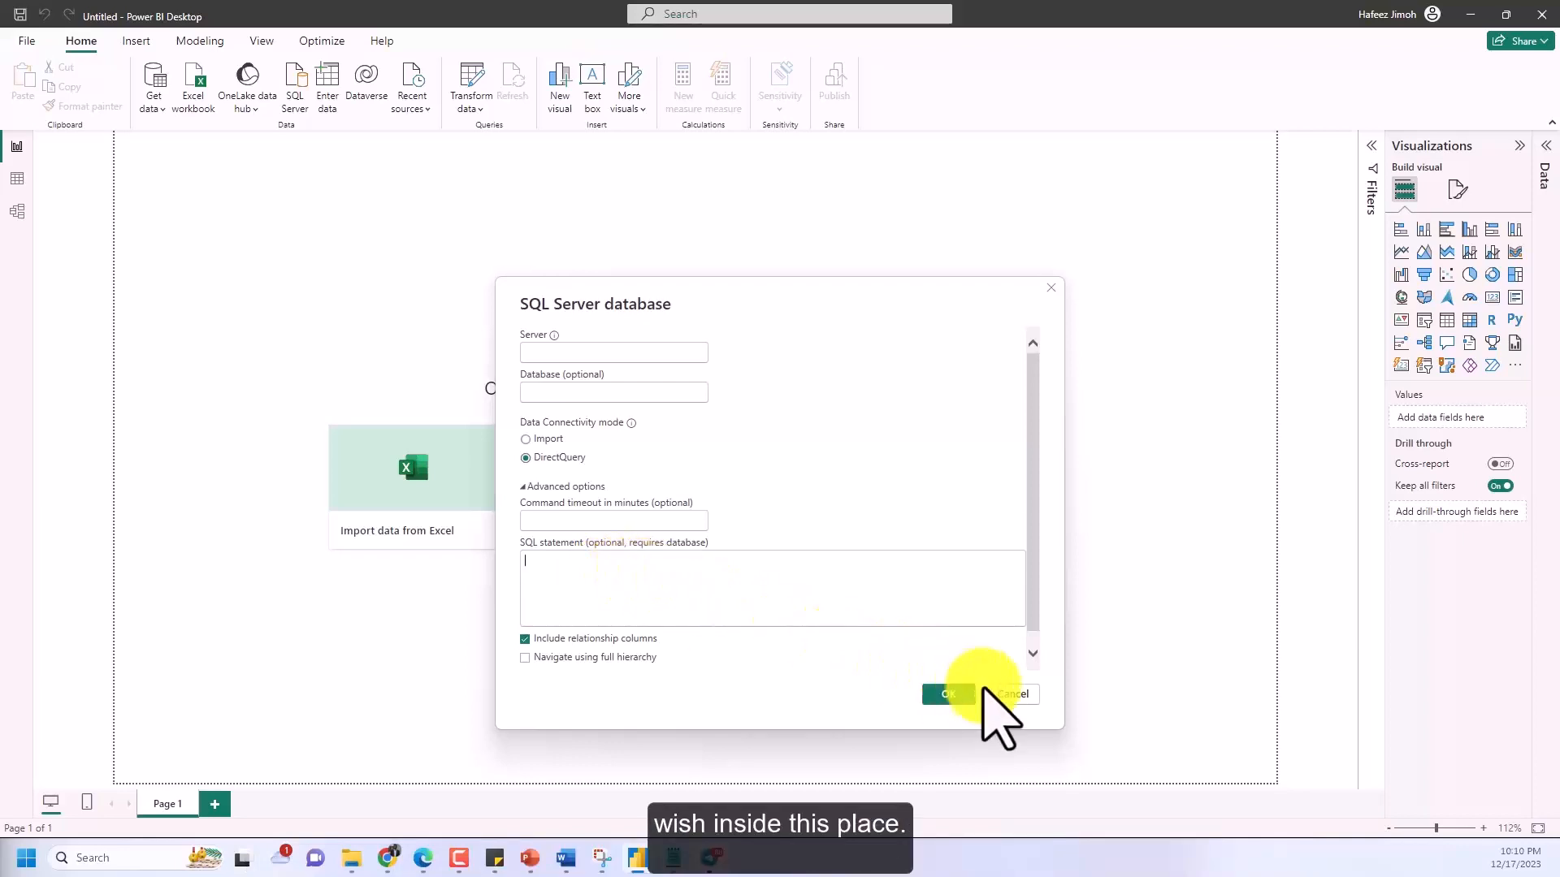
pyautogui.click(1013, 694)
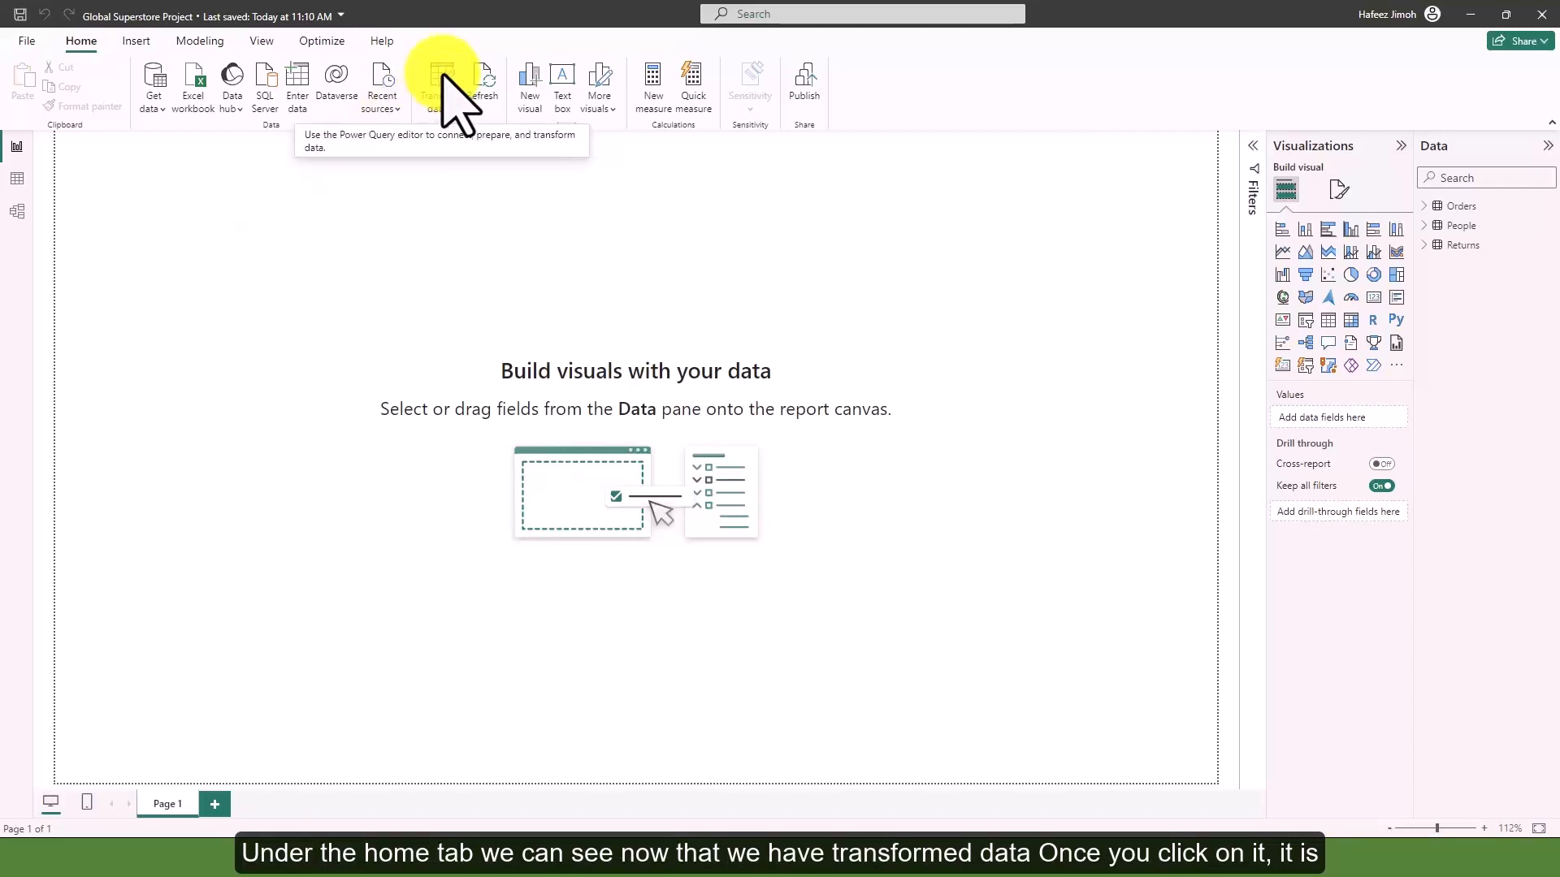
# Open the Power Query editor and promote the first row of the People table to column headers
pyautogui.click(443, 74)
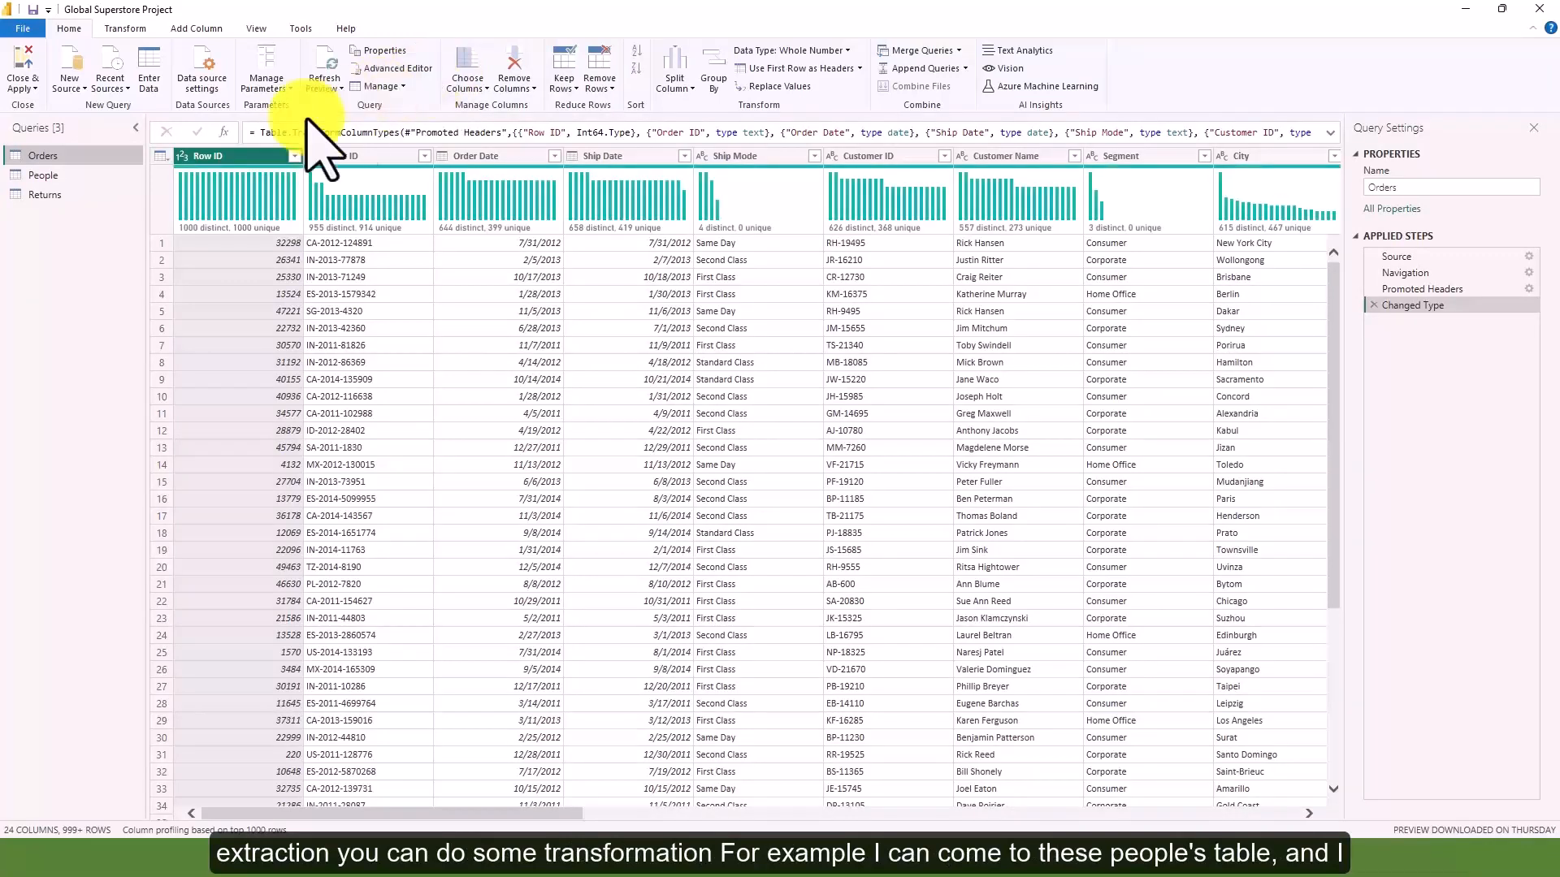
pyautogui.click(117, 177)
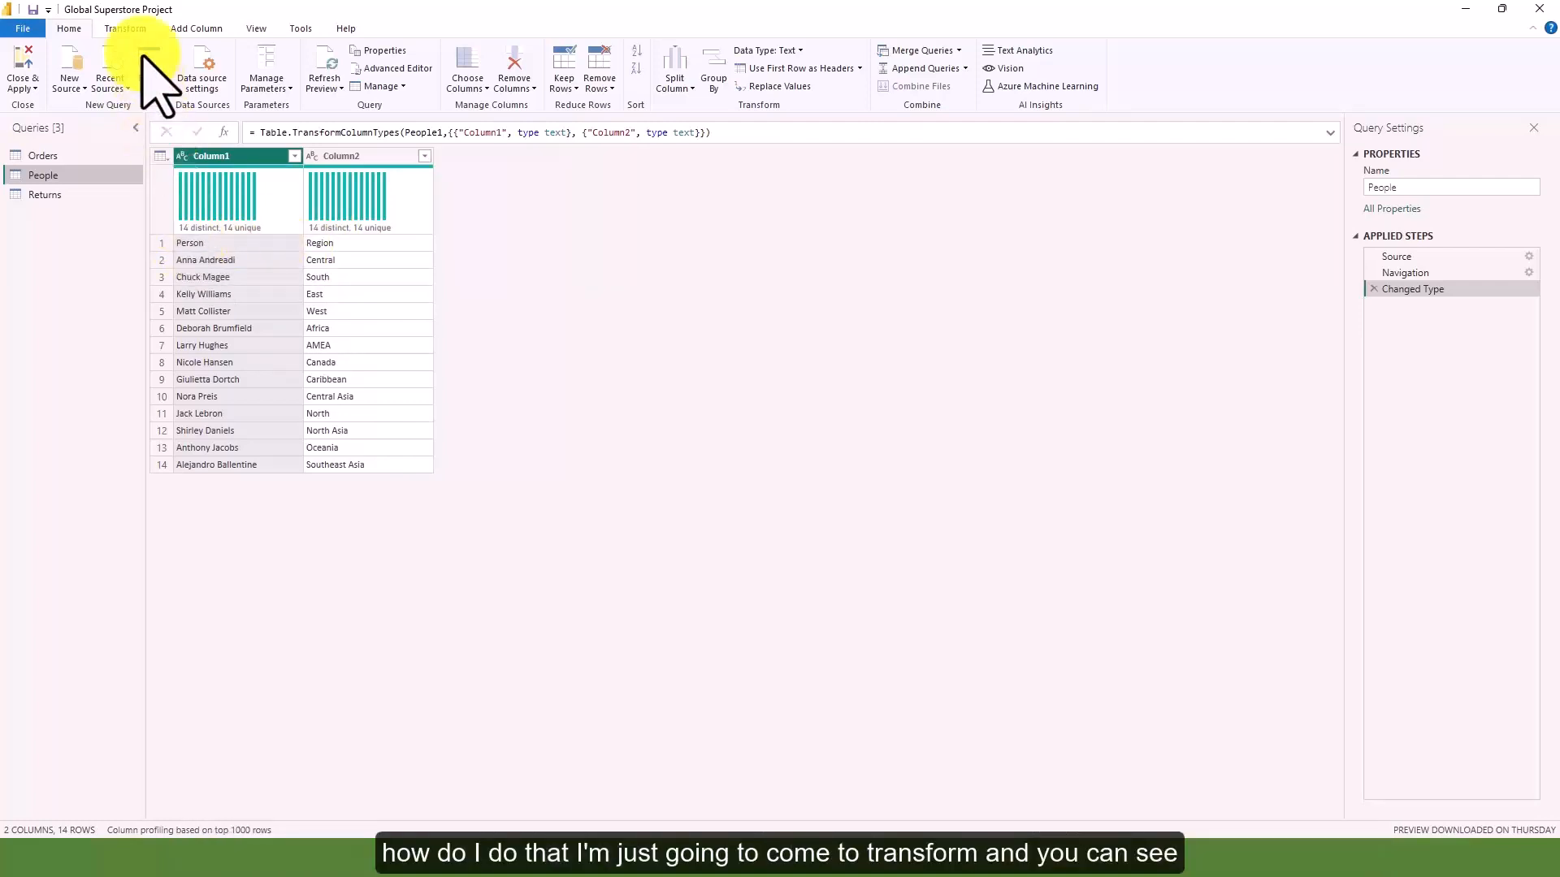
pyautogui.click(125, 28)
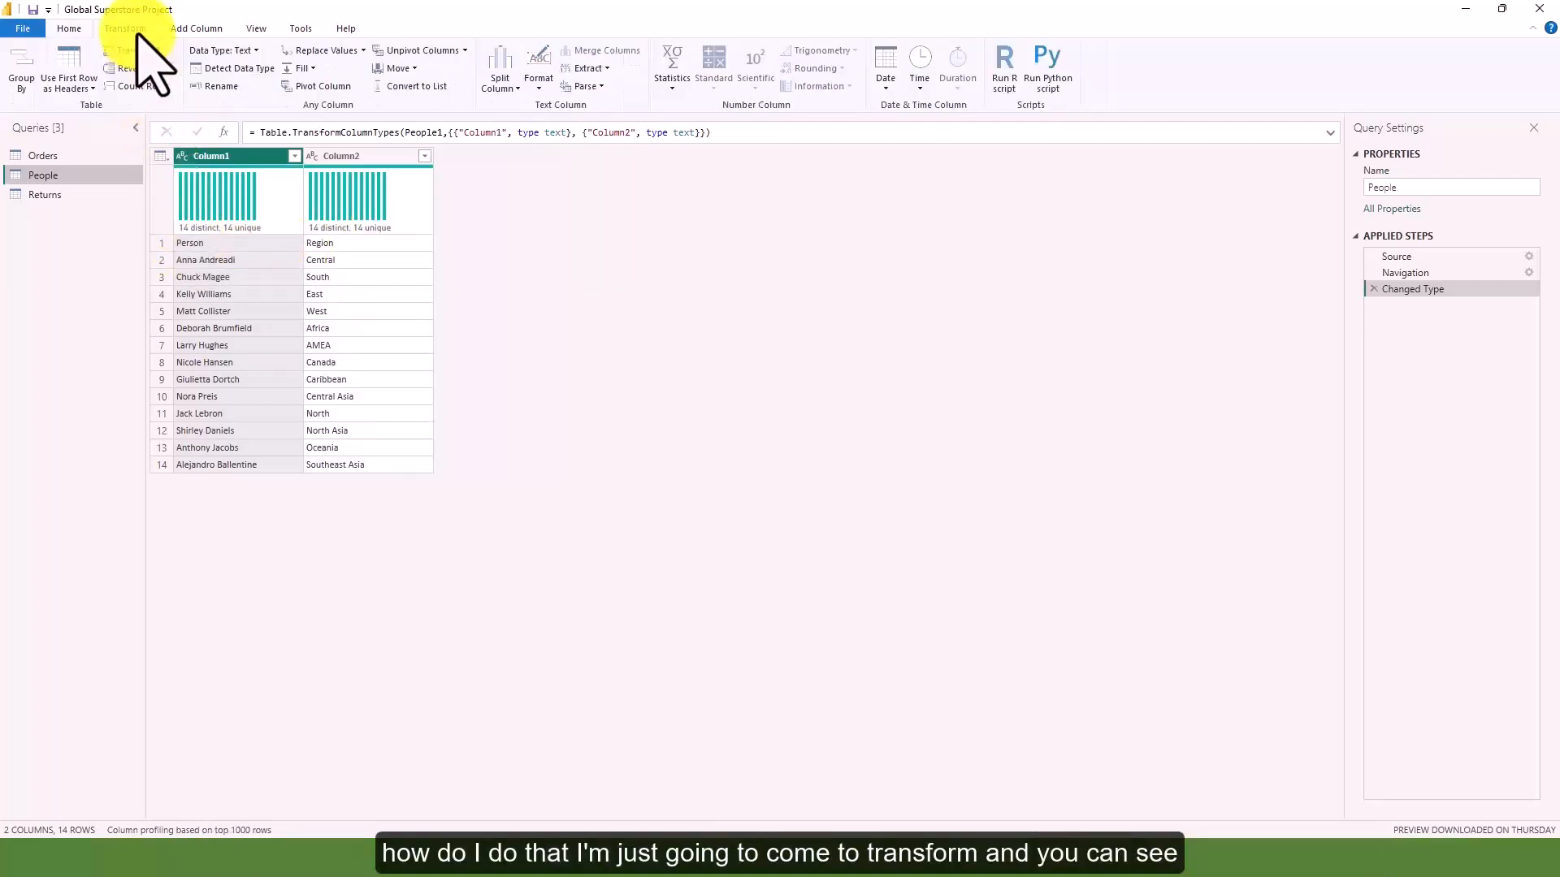
pyautogui.click(89, 72)
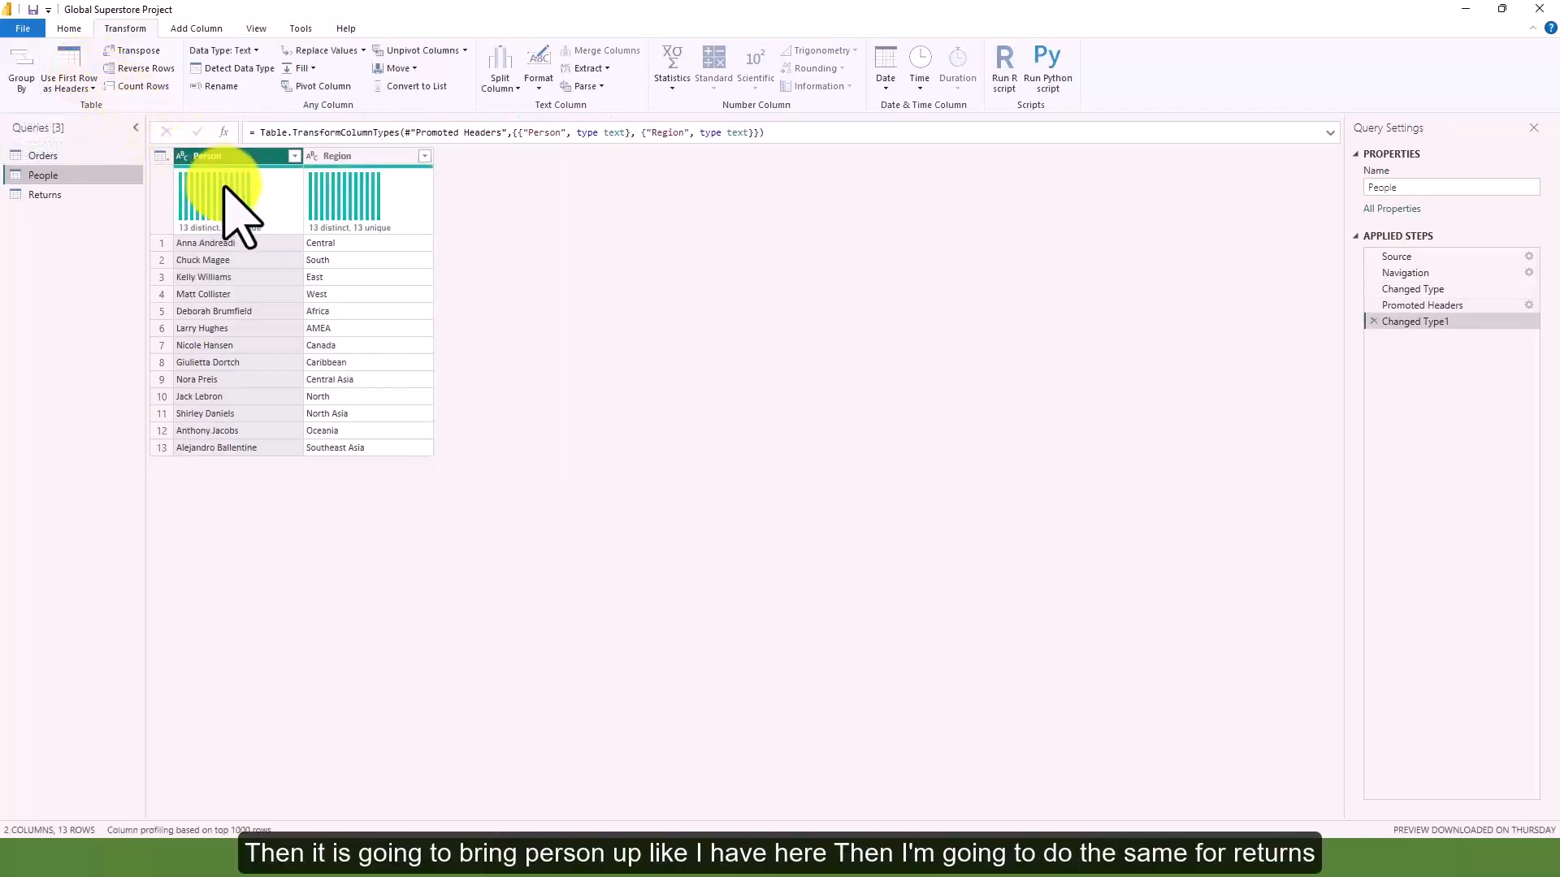
# Promote the first row of the Returns table to column headers
pyautogui.click(96, 197)
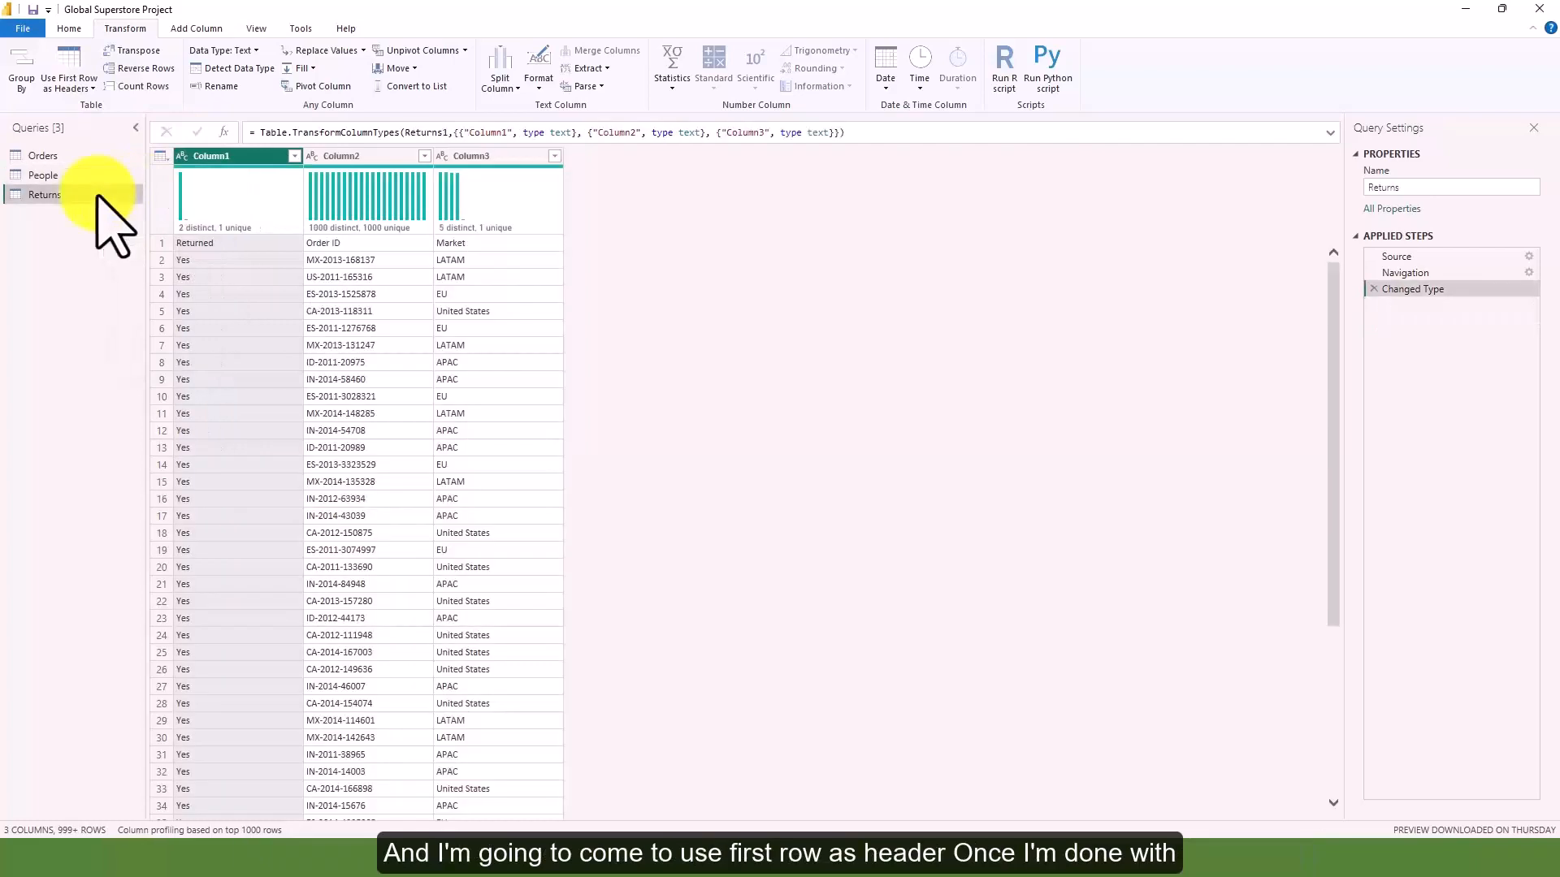
pyautogui.click(78, 65)
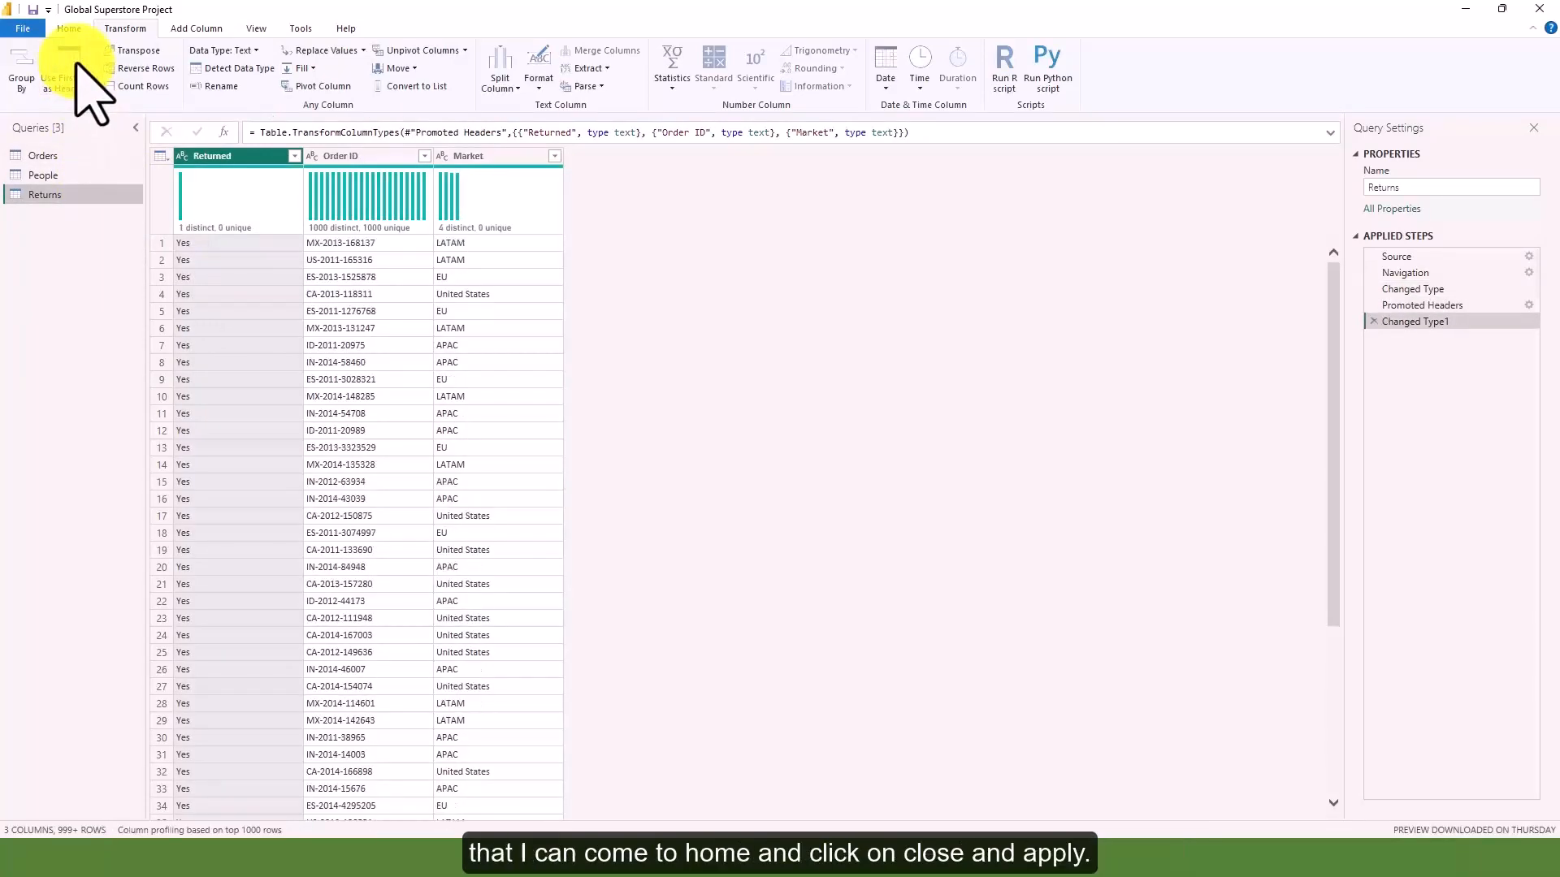
pyautogui.click(69, 29)
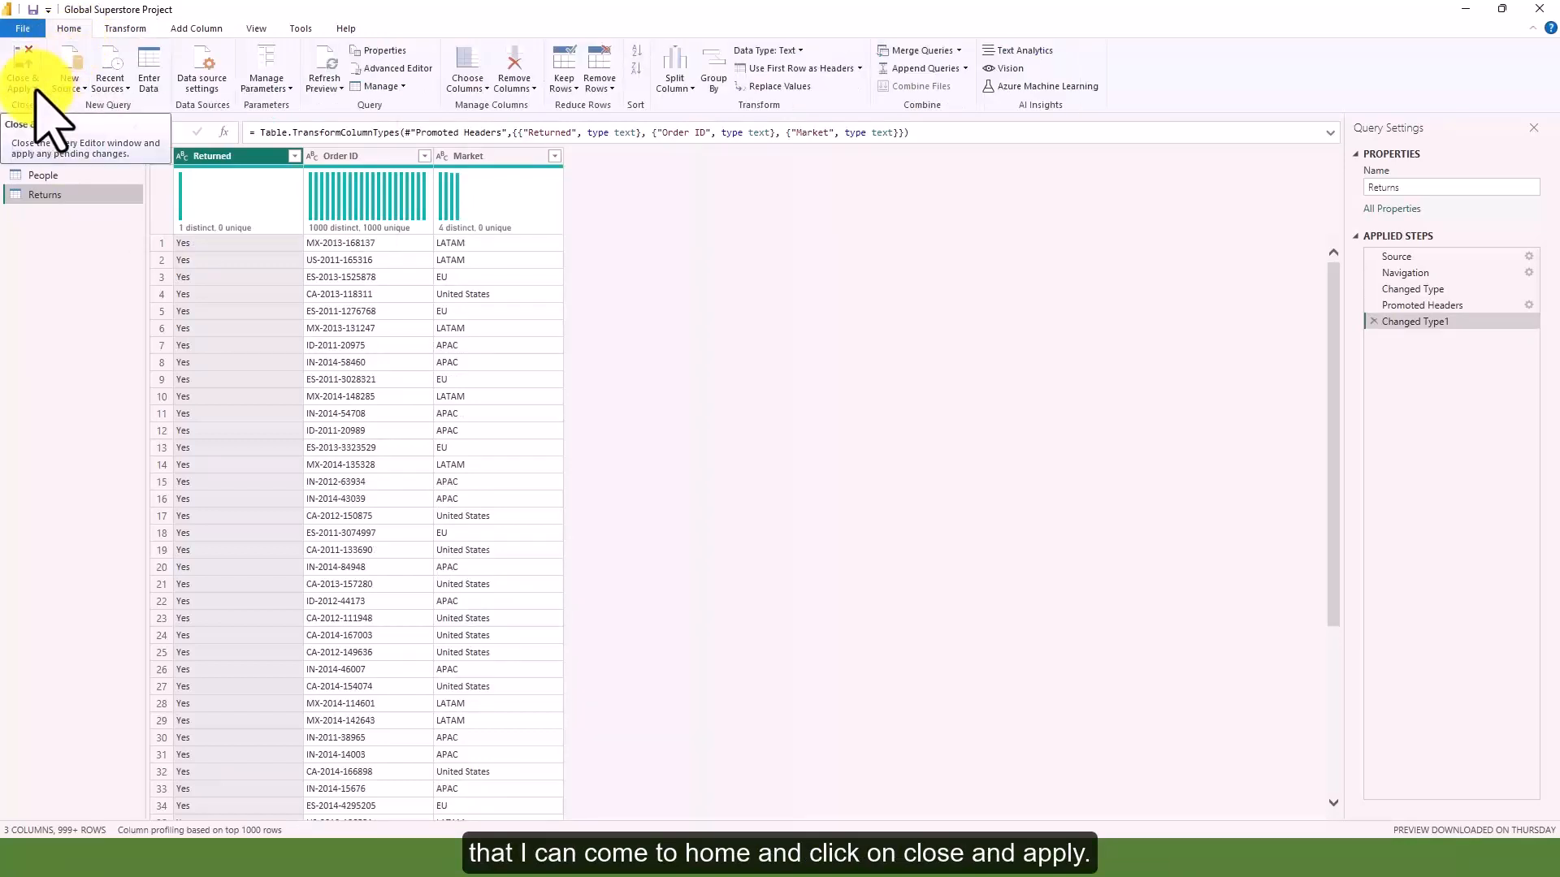
# Turn off the column distribution charts in the data preview
pyautogui.moveTo(456, 187)
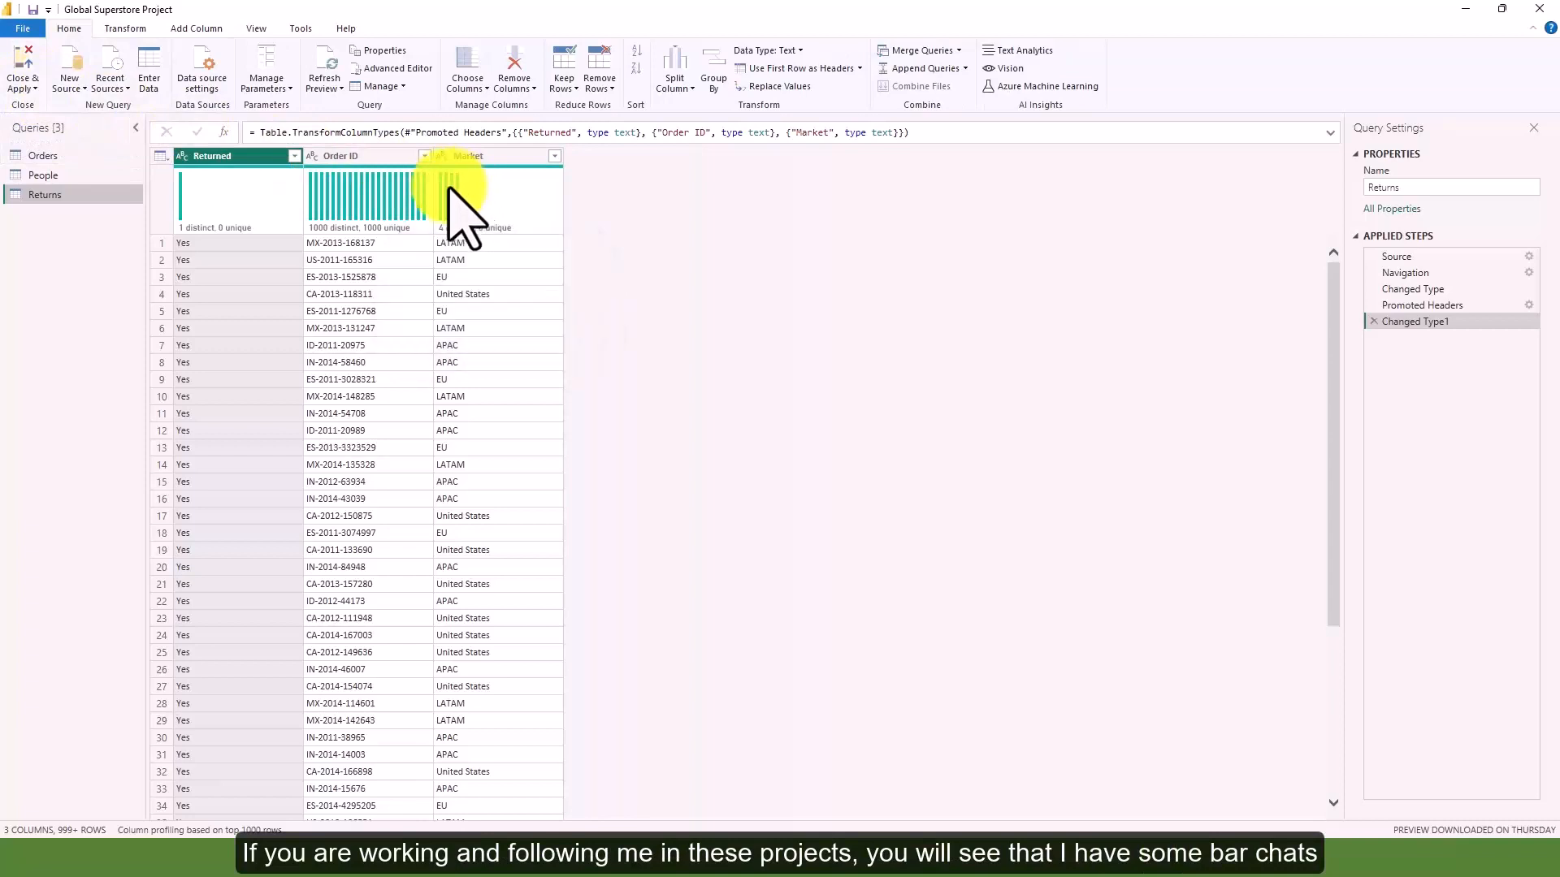
pyautogui.moveTo(329, 195)
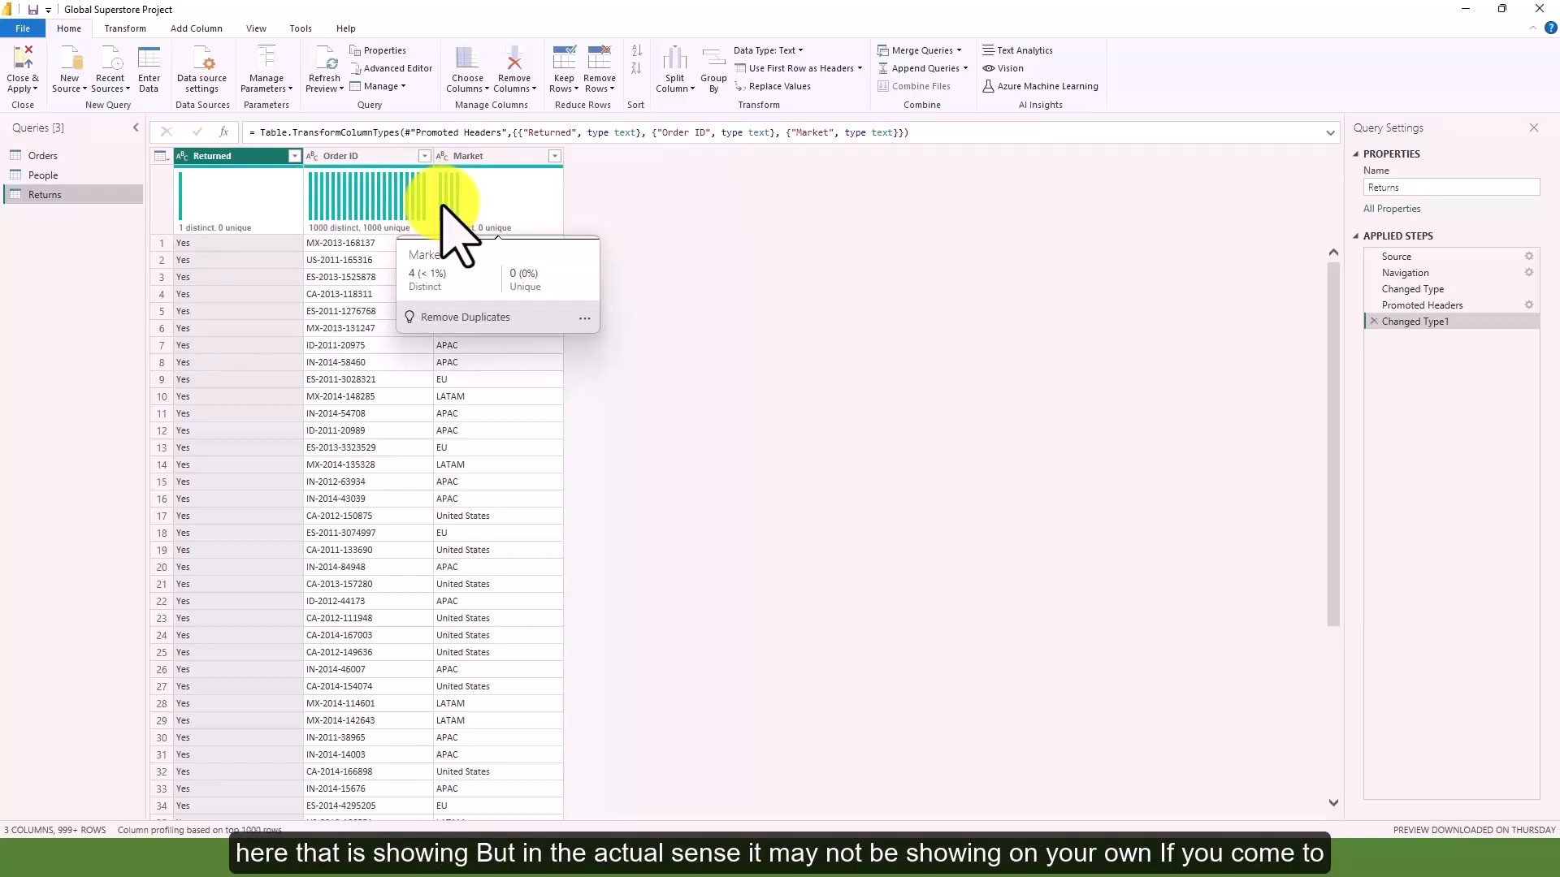
pyautogui.click(256, 28)
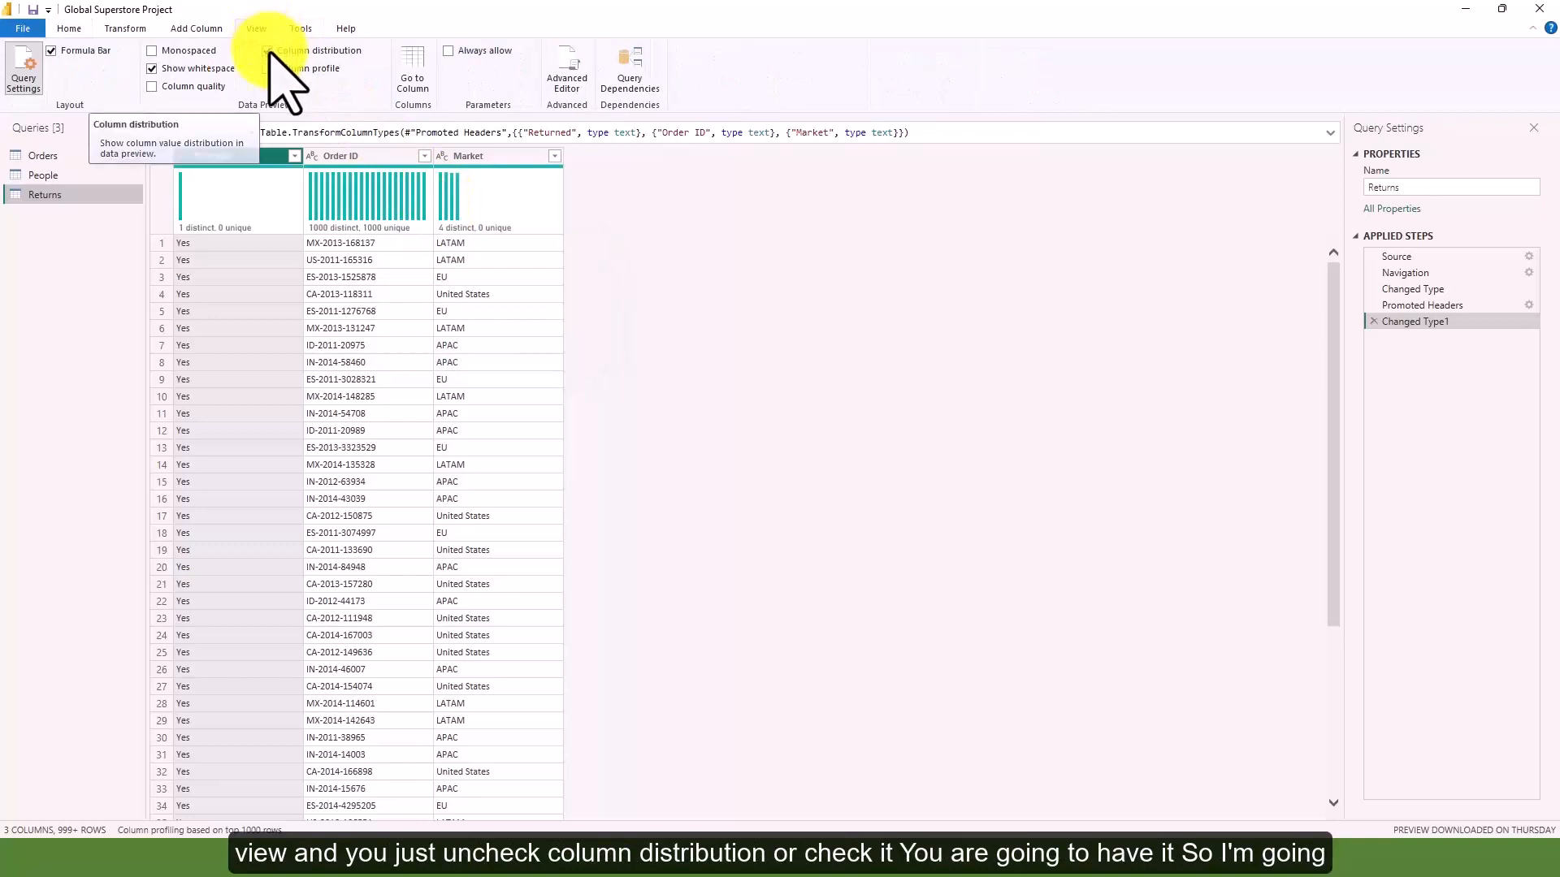
pyautogui.click(268, 51)
pyautogui.click(271, 51)
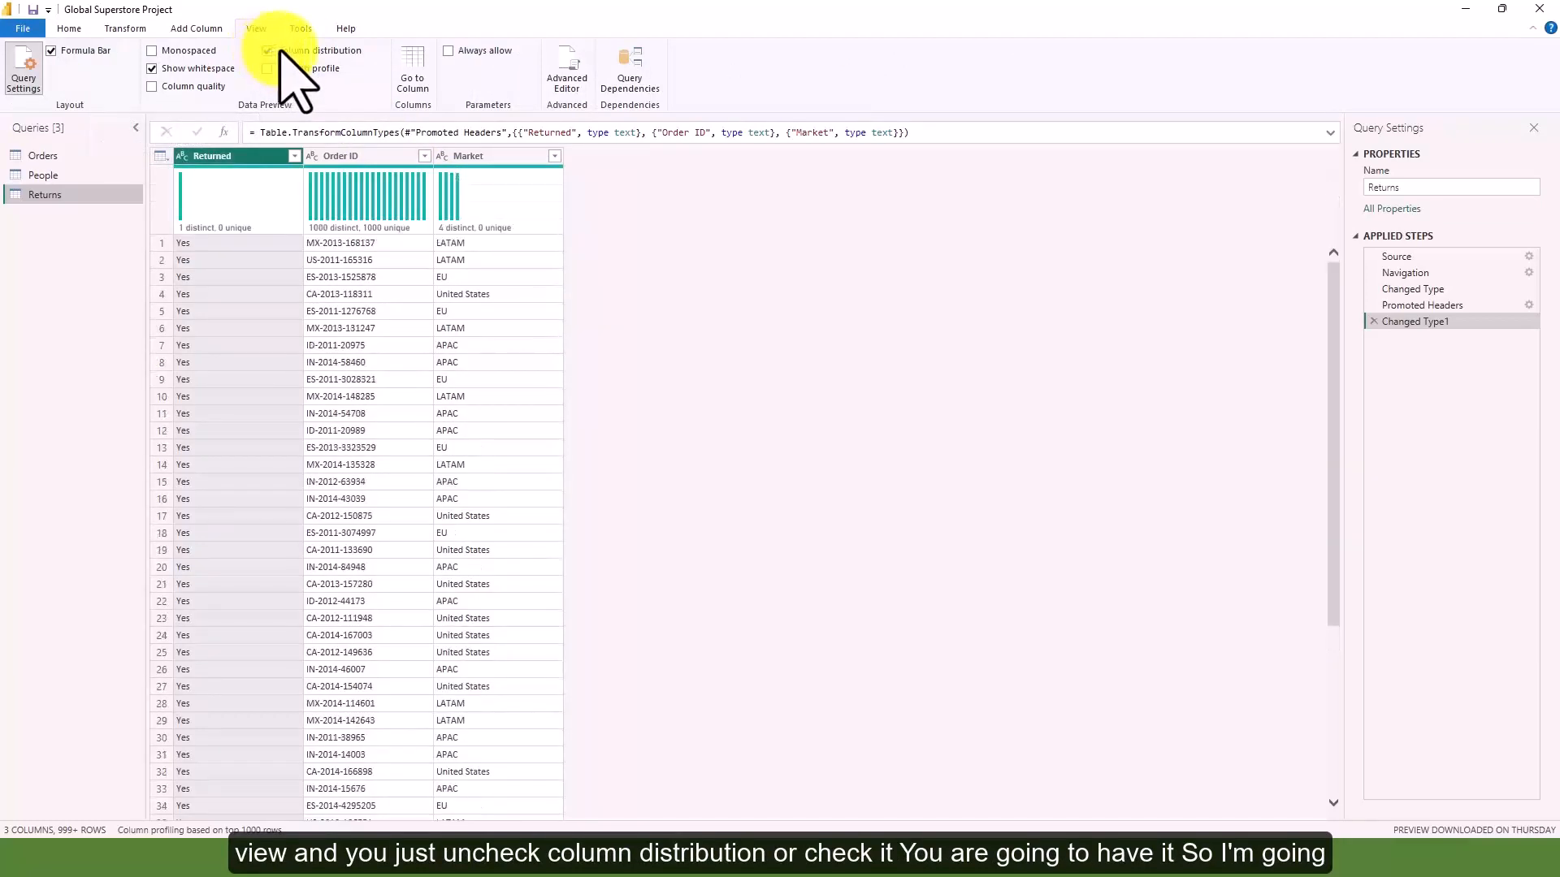
pyautogui.click(282, 51)
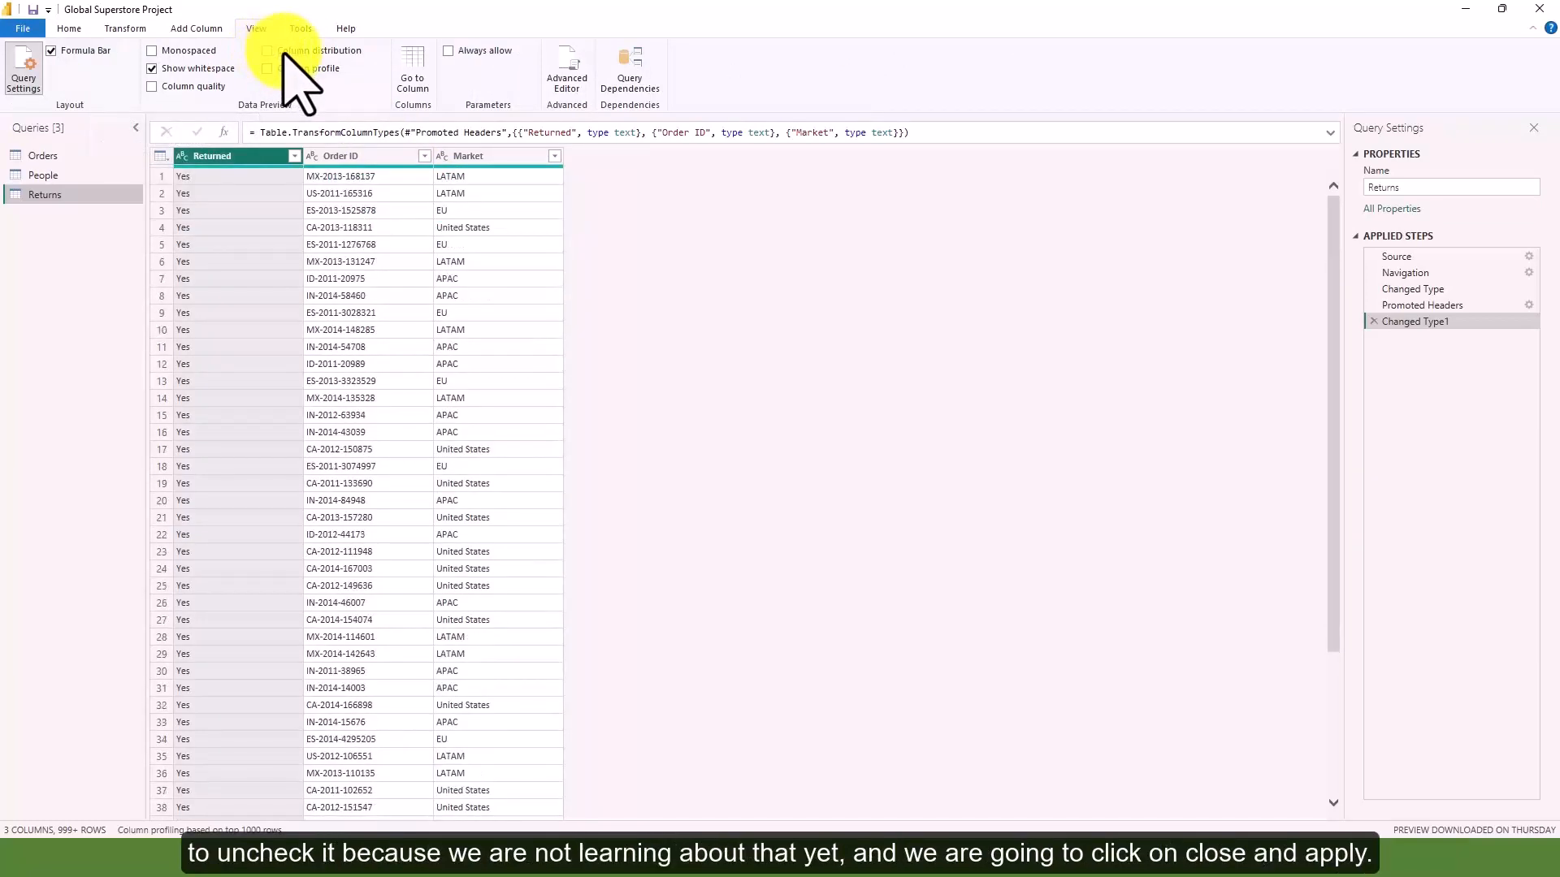
# Close the query editor applying the changes, and show the tables in Model view
pyautogui.click(69, 28)
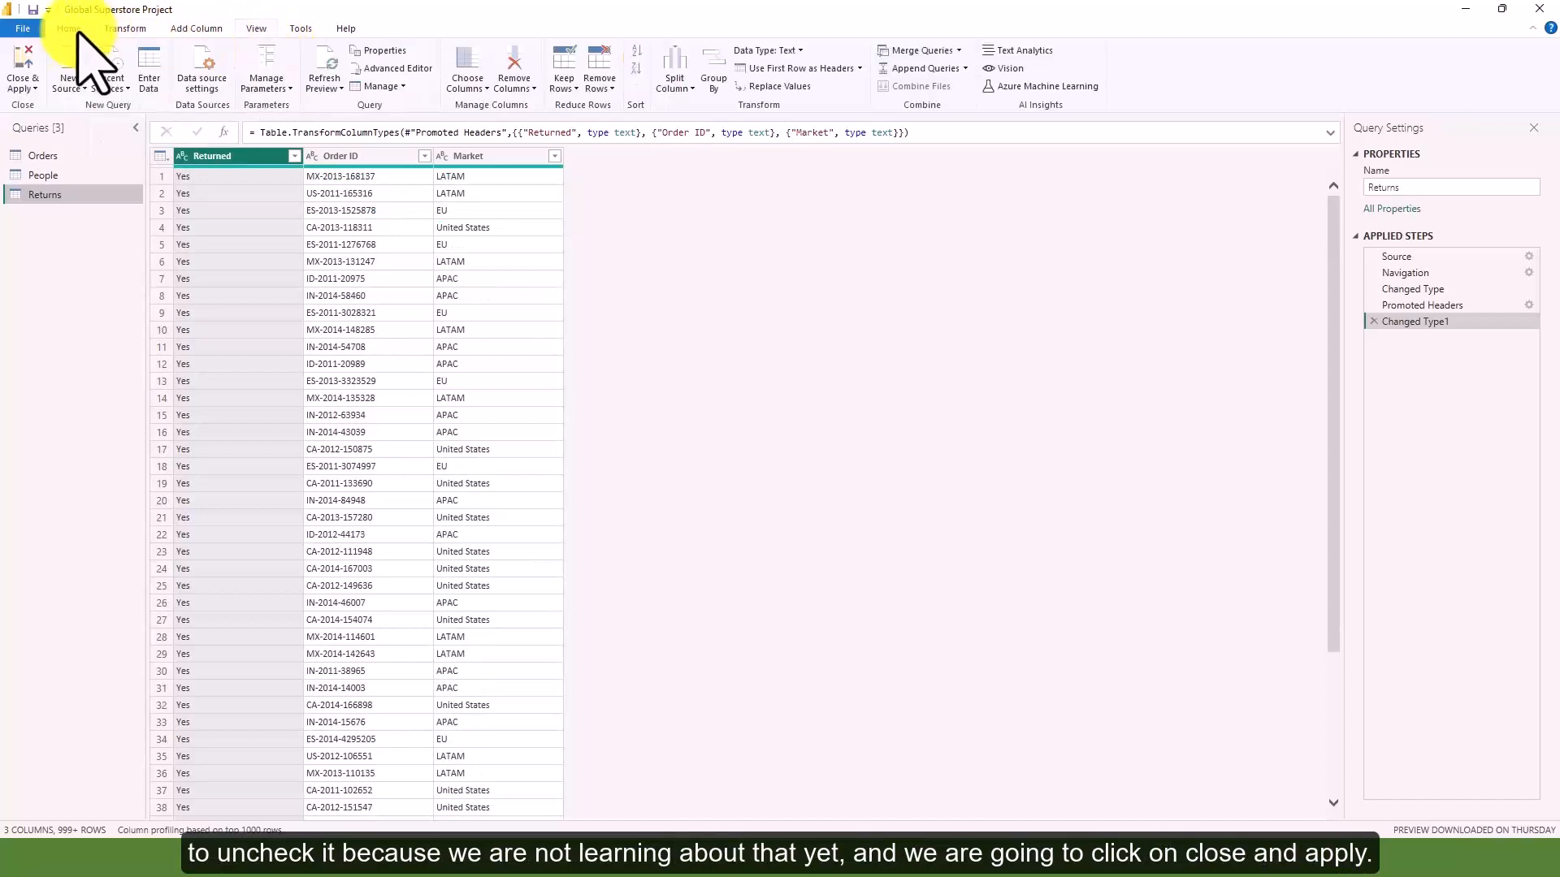
pyautogui.click(30, 91)
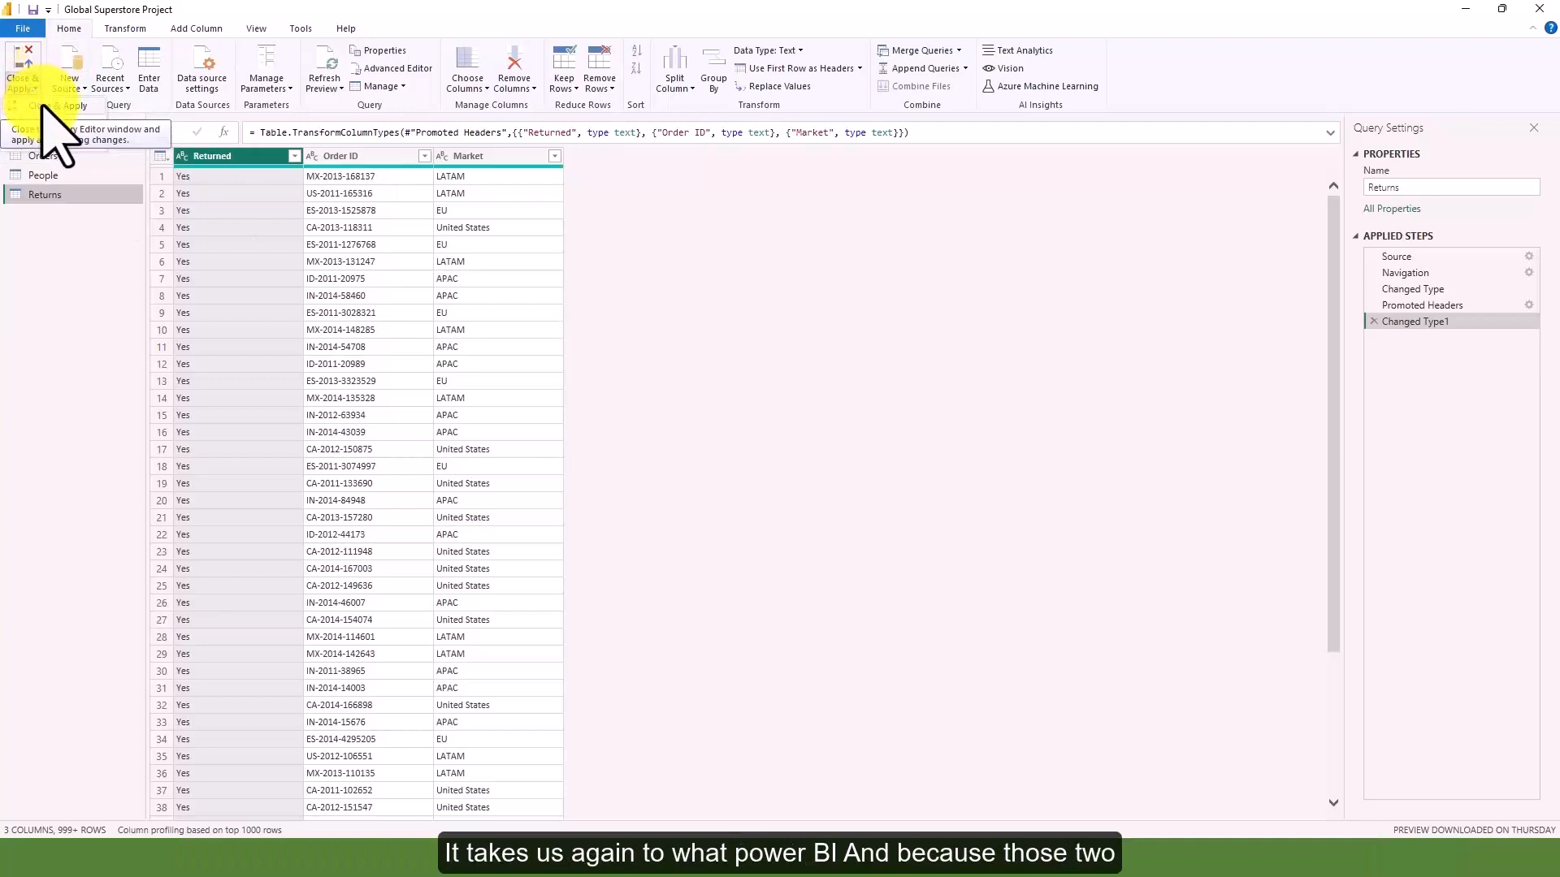
pyautogui.click(45, 104)
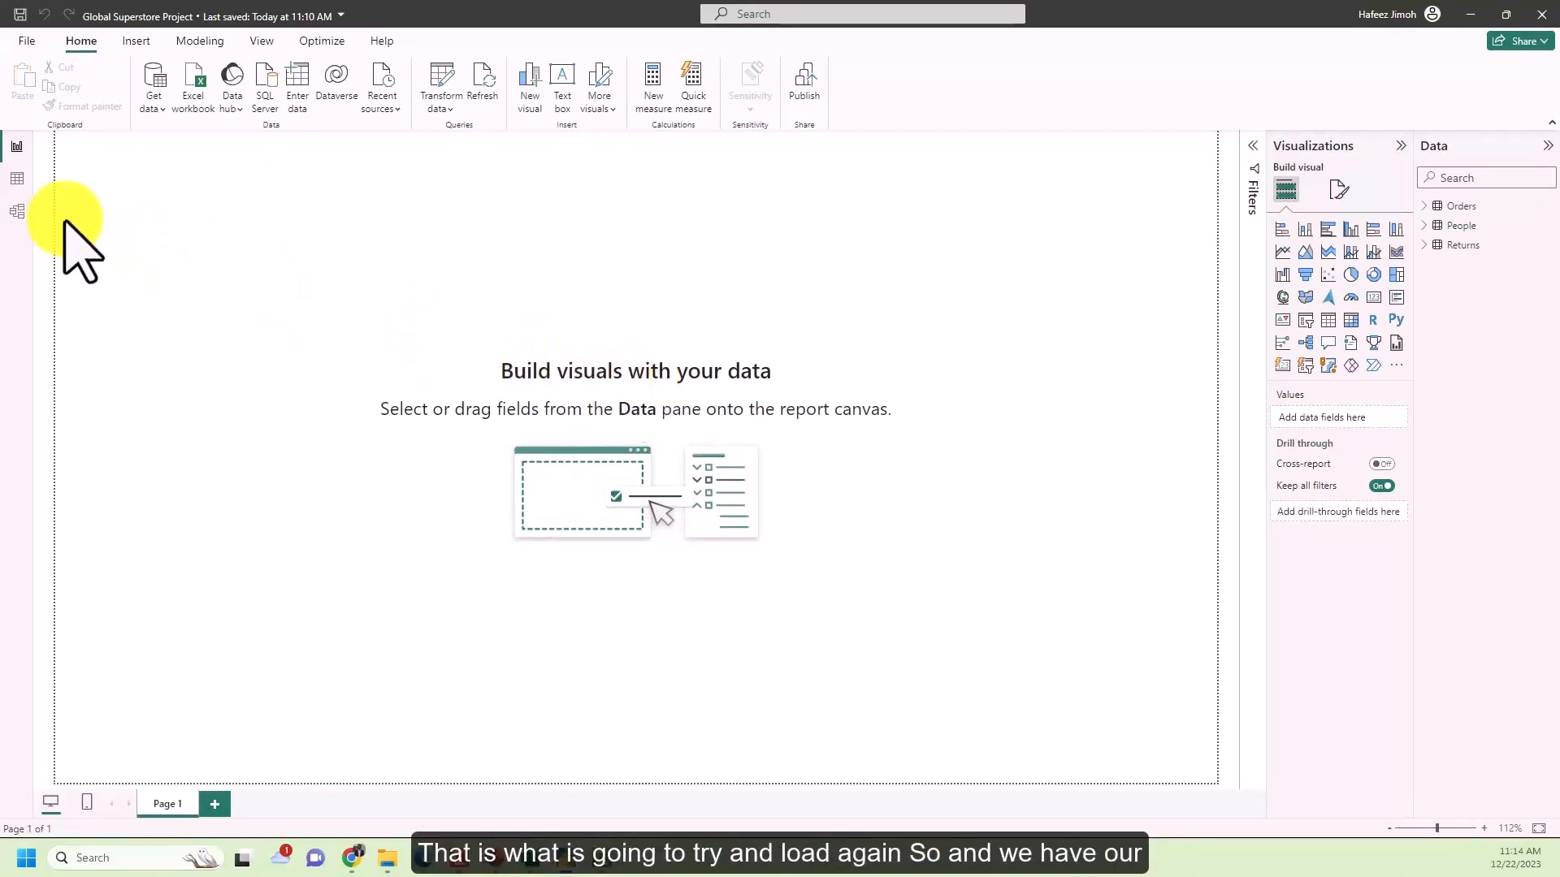
pyautogui.click(17, 211)
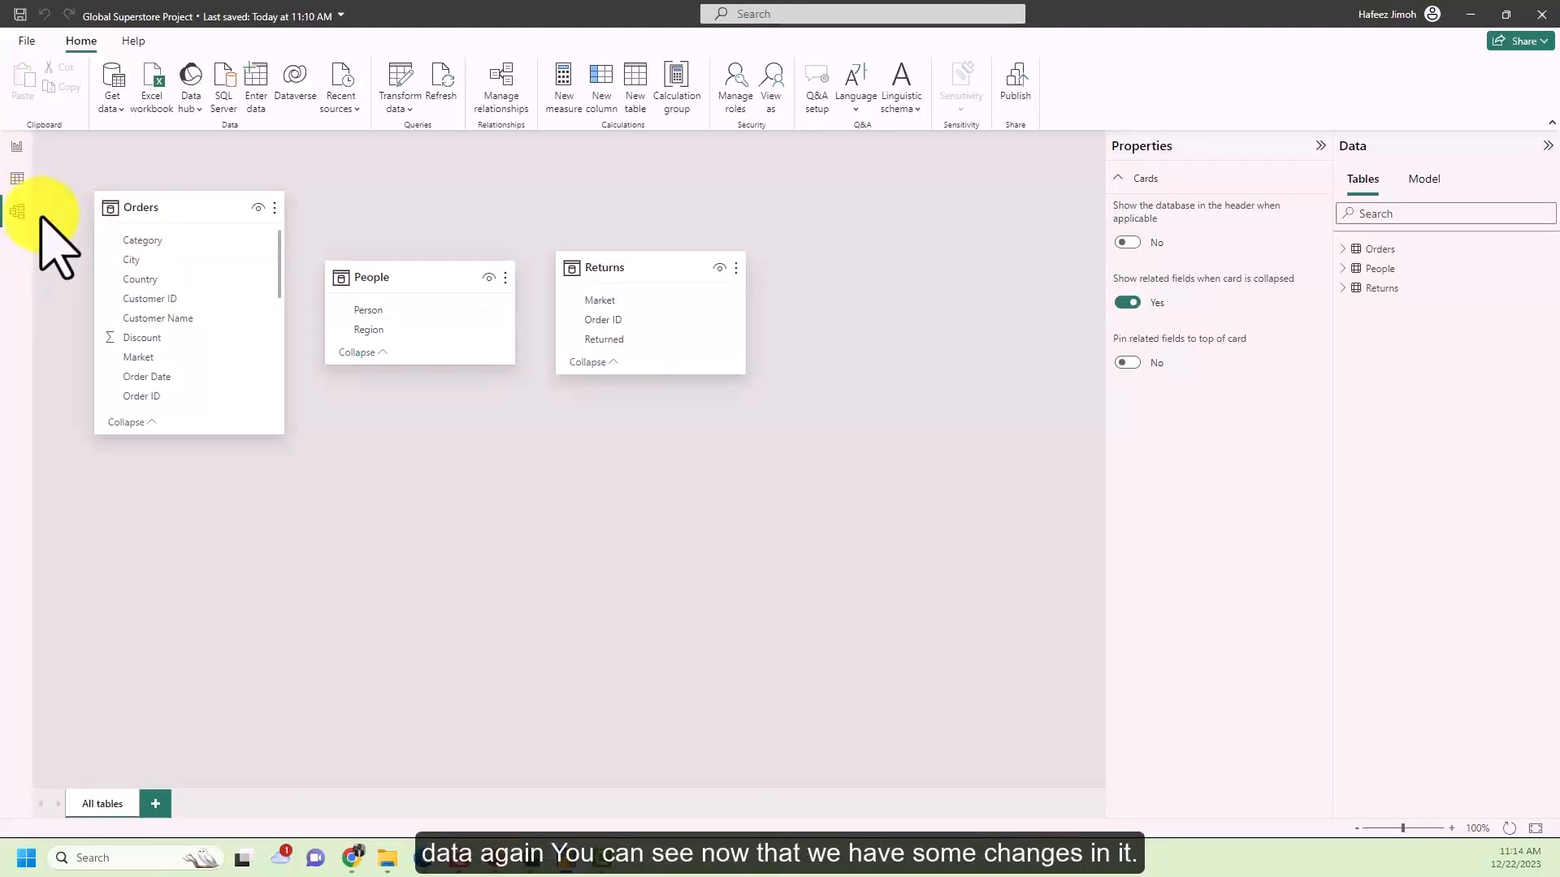